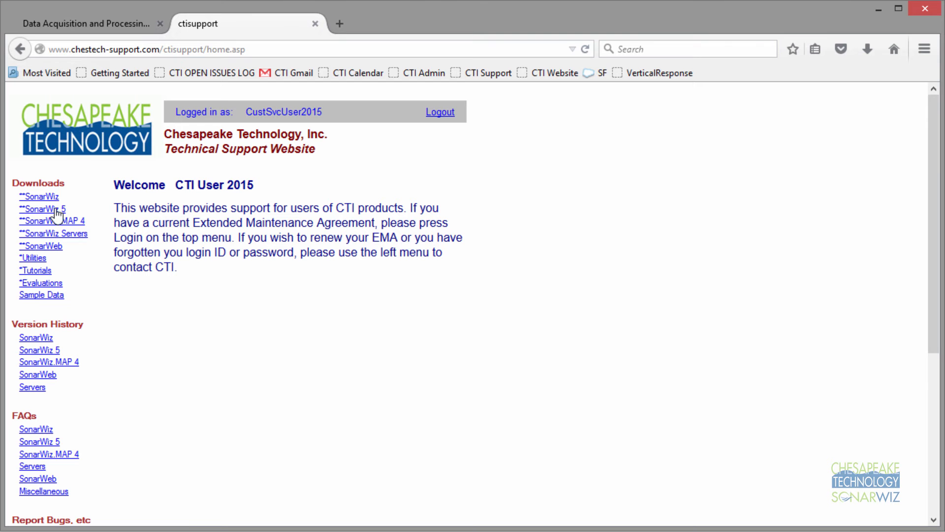
# Look through the SonarWiz 5 downloads, the SonarWiz and SonarWiz 5 version histories, and the current SonarWiz downloads on the support site.
pyautogui.click(55, 211)
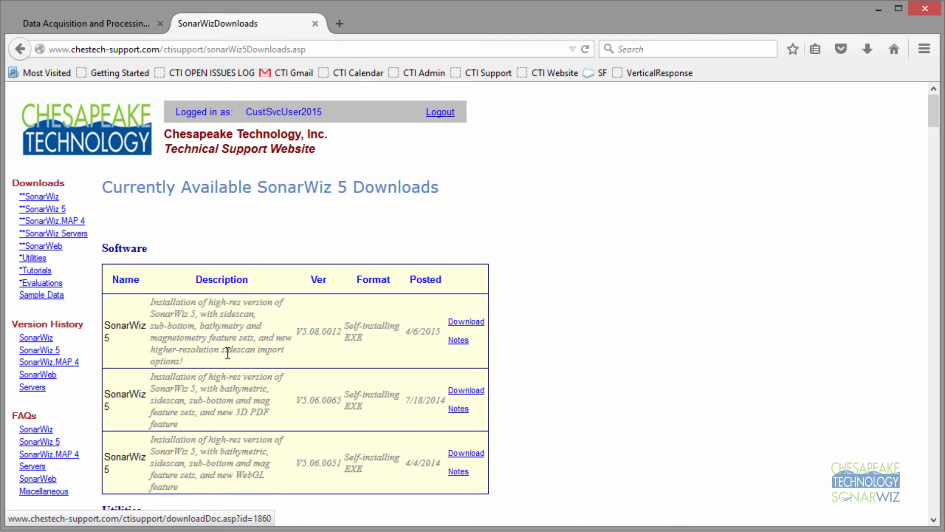
pyautogui.click(38, 338)
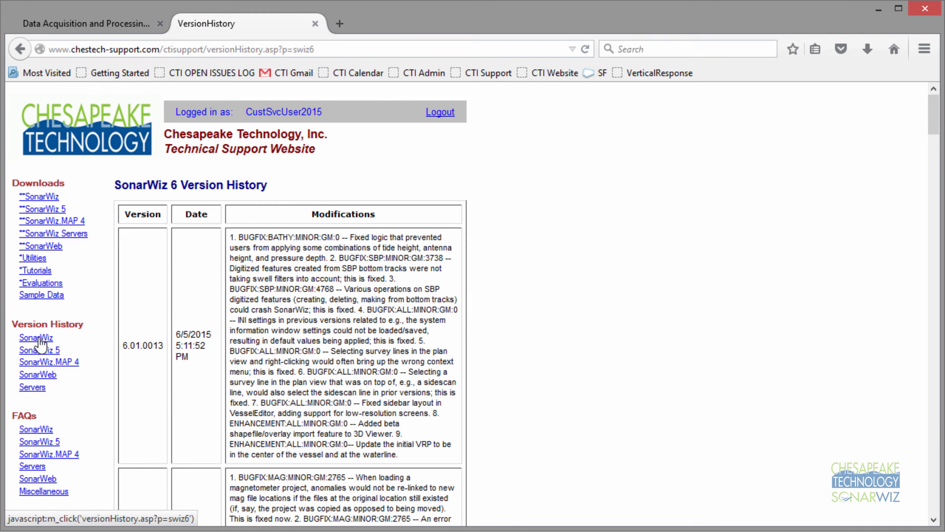
pyautogui.click(45, 350)
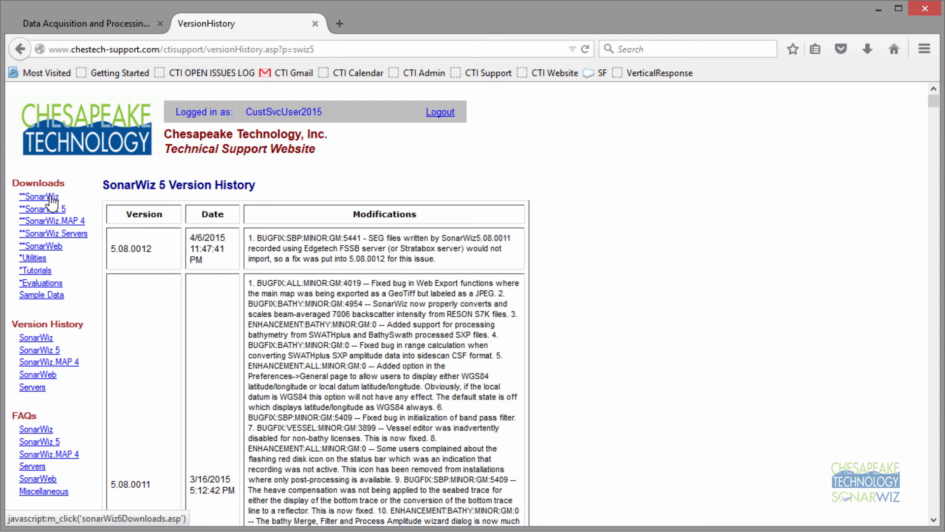
pyautogui.click(52, 198)
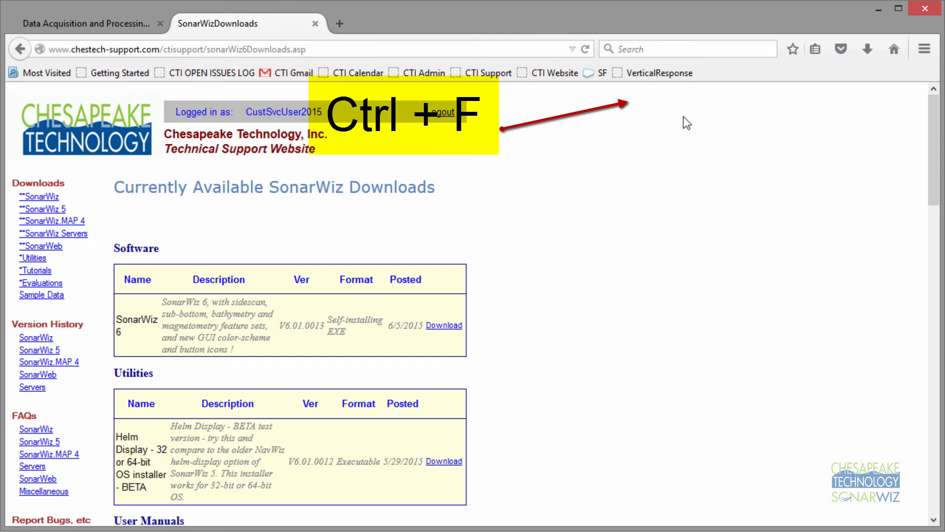
# Switch from the browser to SonarWiz 6 and open its user manual.
pyautogui.click(879, 11)
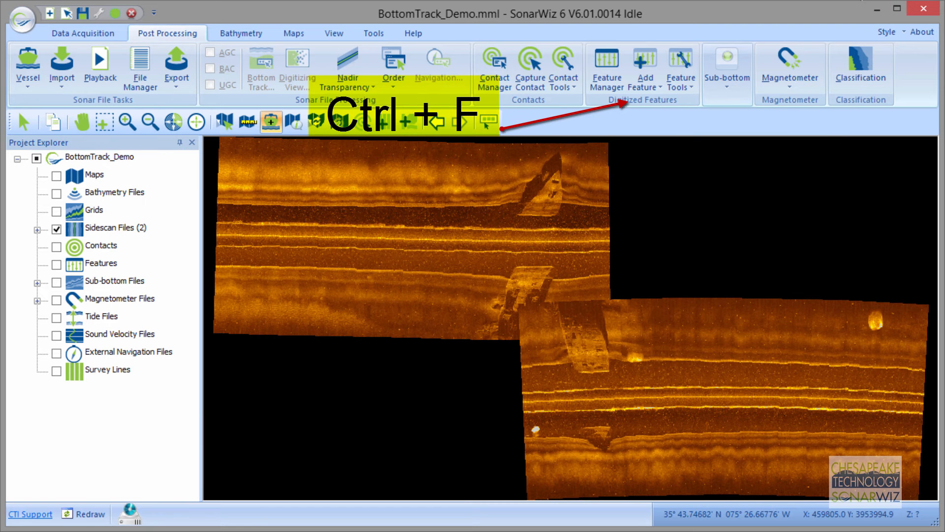
pyautogui.click(414, 33)
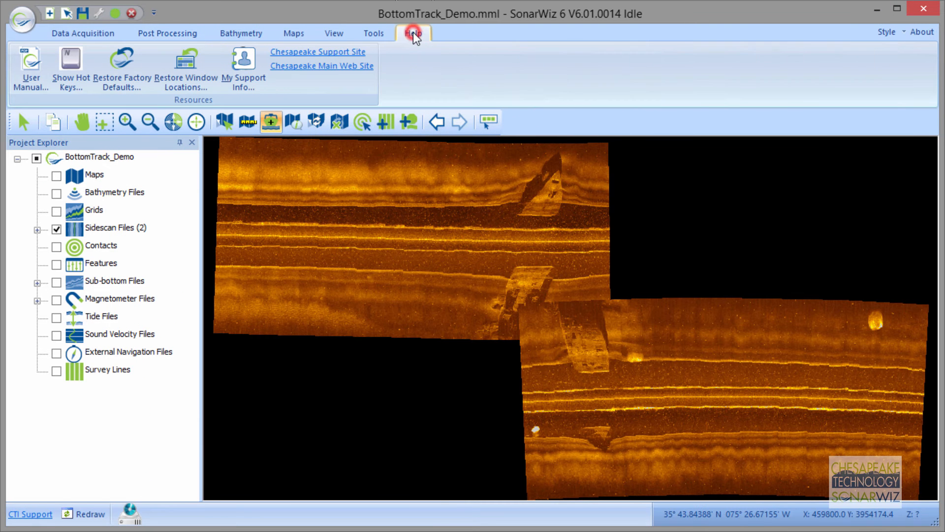
pyautogui.click(33, 69)
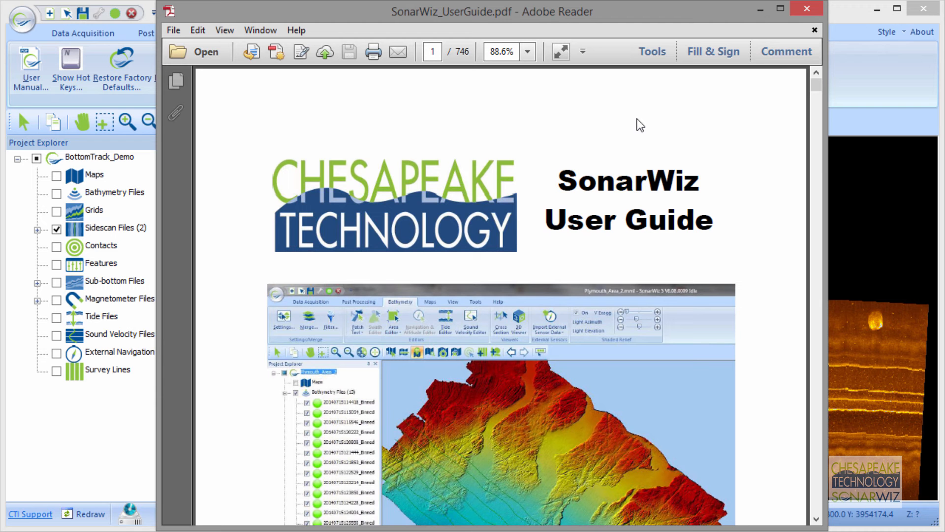
# Search the user guide for "bottom track".
pyautogui.hotkey('ctrl', 'f')
pyautogui.write('botto')
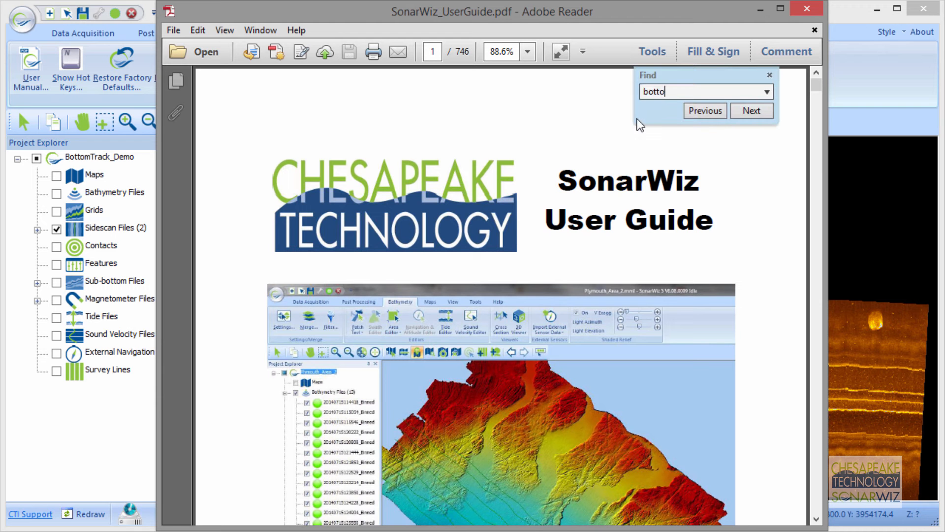
pyautogui.write('m track')
pyautogui.click(753, 113)
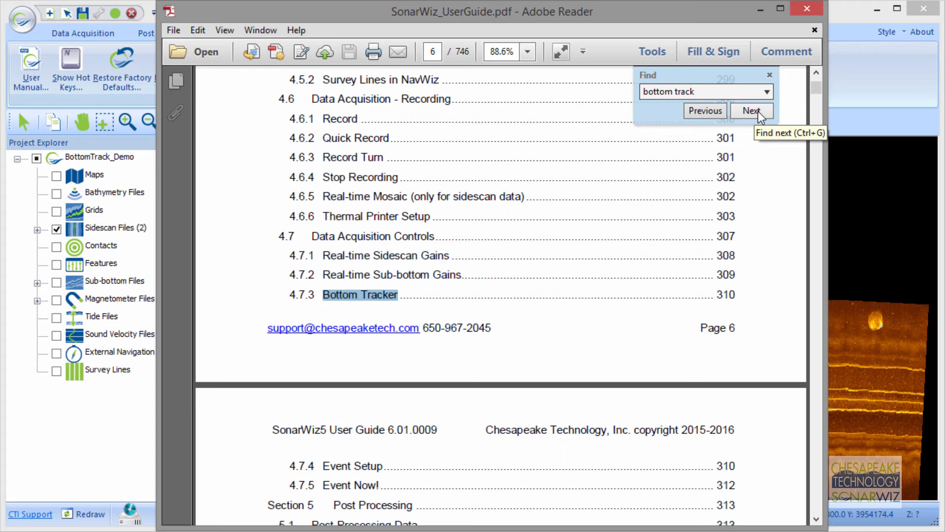
# Search the user guide backwards for "work flow", read the Post Processing Work-flow section, and close the guide.
pyautogui.moveTo(710, 90); pyautogui.dragTo(635, 83)
pyautogui.write('w')
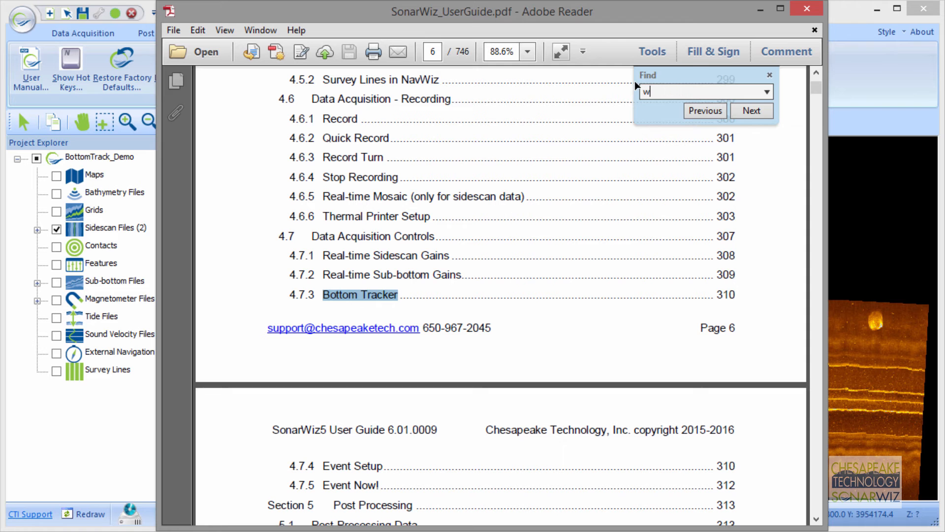
pyautogui.write('ork flow')
pyautogui.click(707, 109)
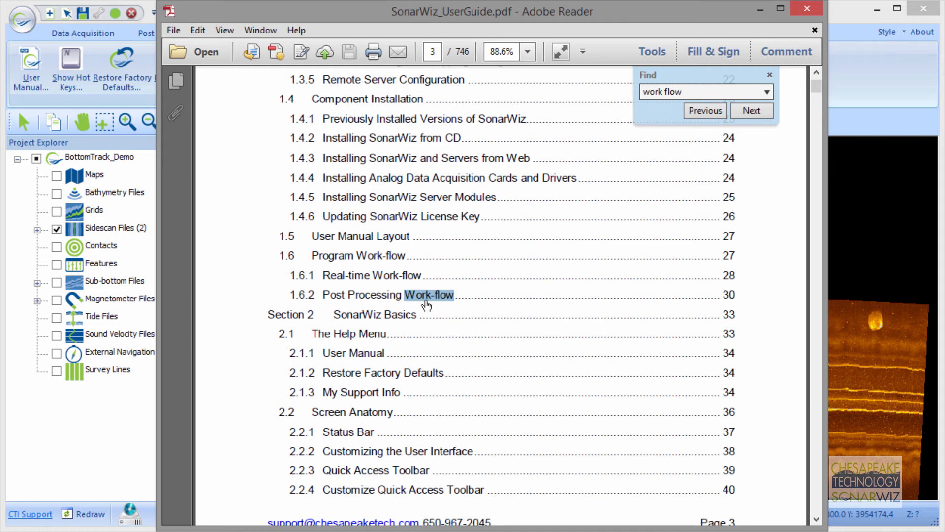
pyautogui.click(376, 298)
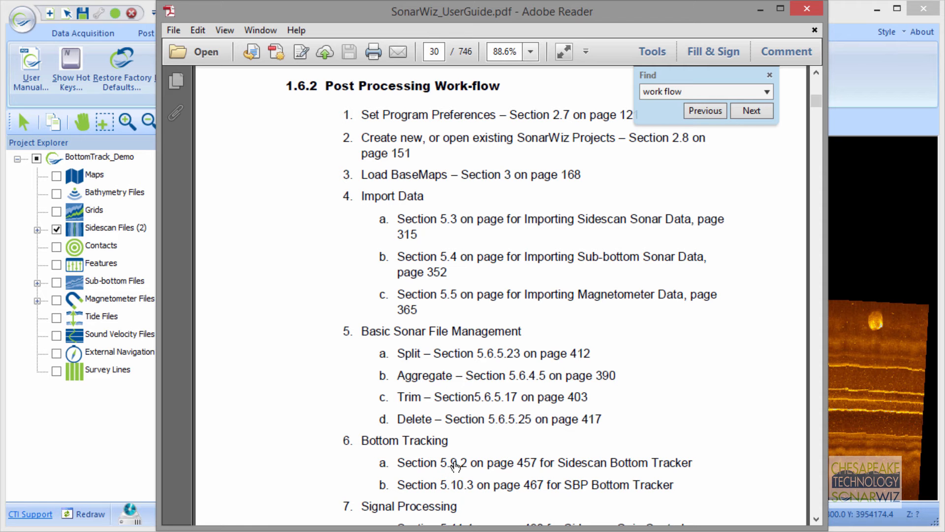
pyautogui.click(809, 9)
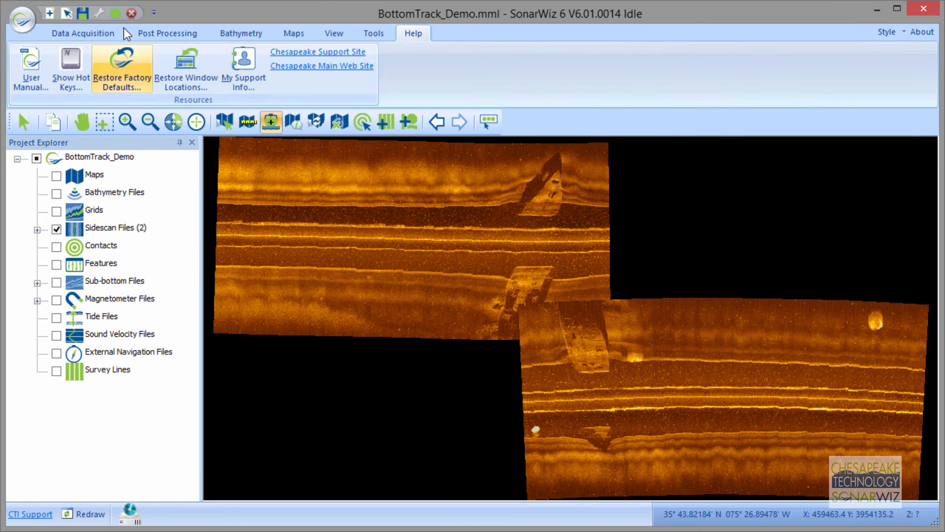
# Review the existing project's configuration and list the sidescan files in a slightly wider Project Explorer.
pyautogui.click(100, 16)
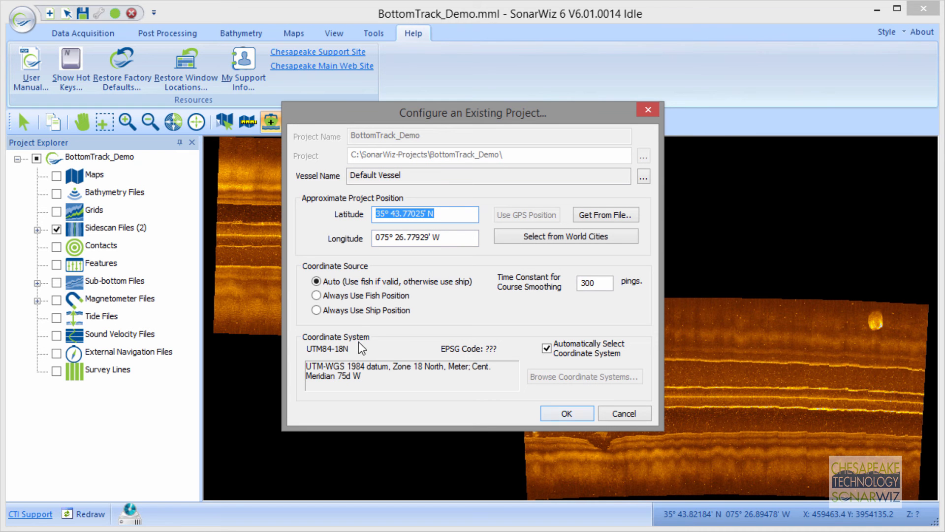
pyautogui.click(579, 412)
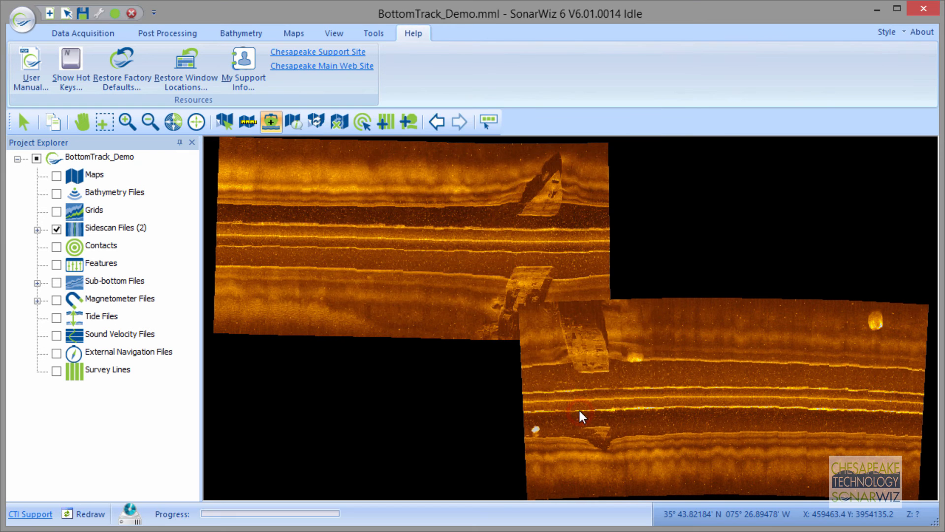
pyautogui.click(37, 230)
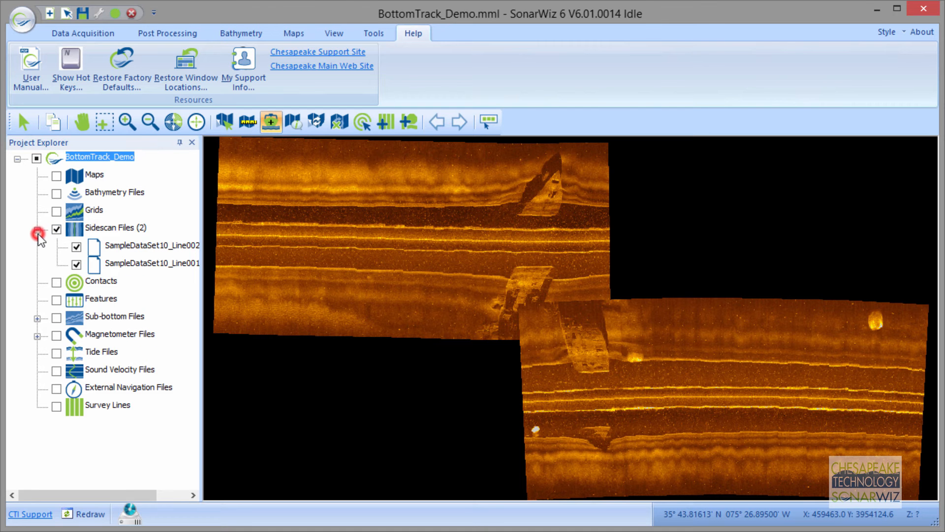
pyautogui.moveTo(201, 233); pyautogui.dragTo(217, 237)
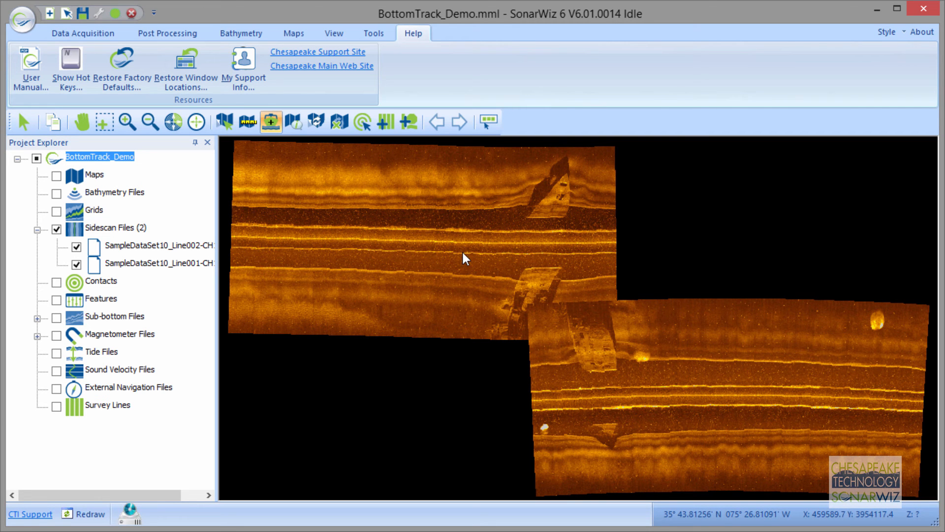
# Select the Line002 sidescan file on the map, measure its along-track length, and clear the measurement.
pyautogui.click(419, 238)
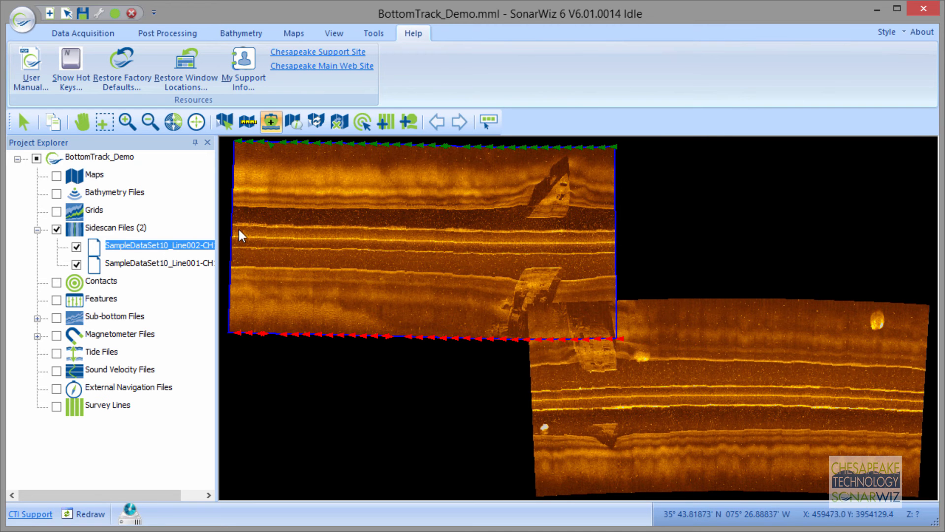
pyautogui.click(248, 121)
pyautogui.moveTo(610, 244); pyautogui.dragTo(231, 234)
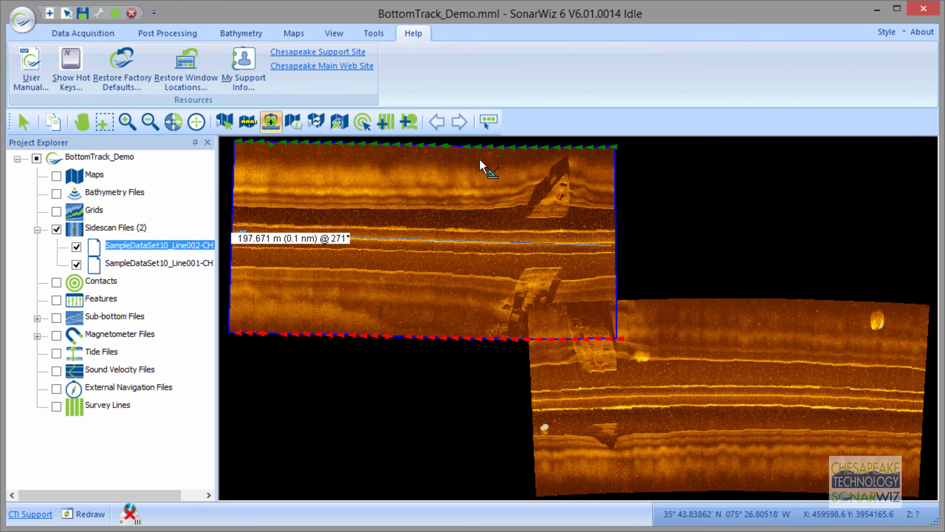
pyautogui.press('Escape')
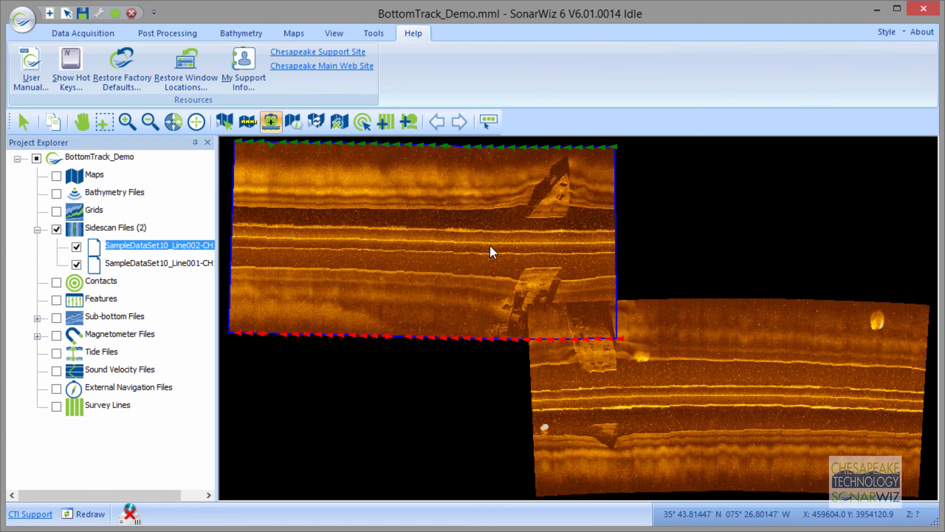
# View the processing options for the Line002 file, and highlight the Line002 and Line001 sidescan files in turn through the Project Explorer.
pyautogui.rightClick(453, 204)
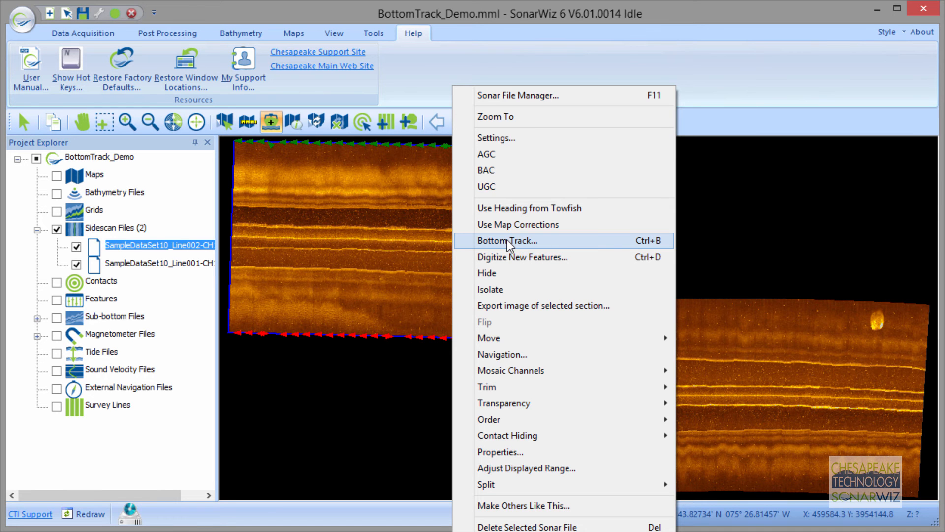
pyautogui.click(180, 246)
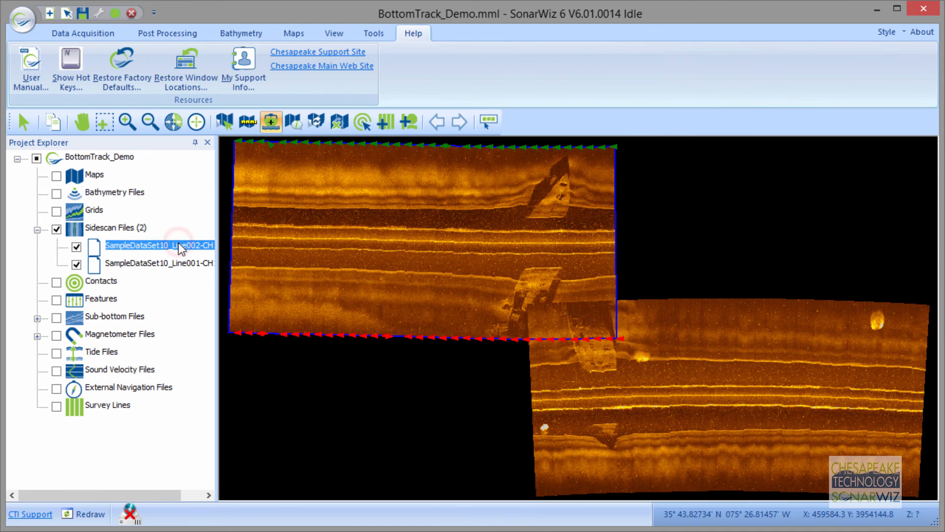
pyautogui.click(143, 264)
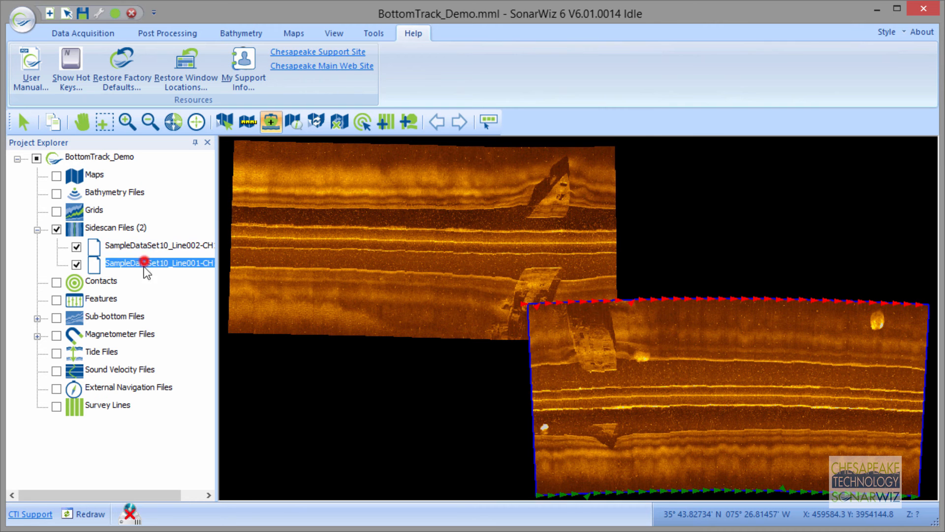
pyautogui.click(130, 334)
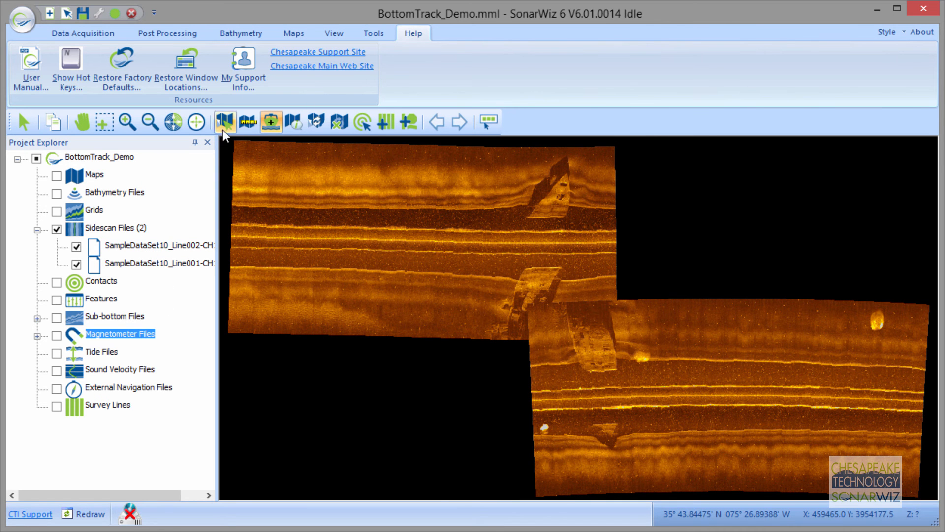
# Close the Project Explorer, restore it from the post-processing views, and widen it to show the full entry names.
pyautogui.click(208, 143)
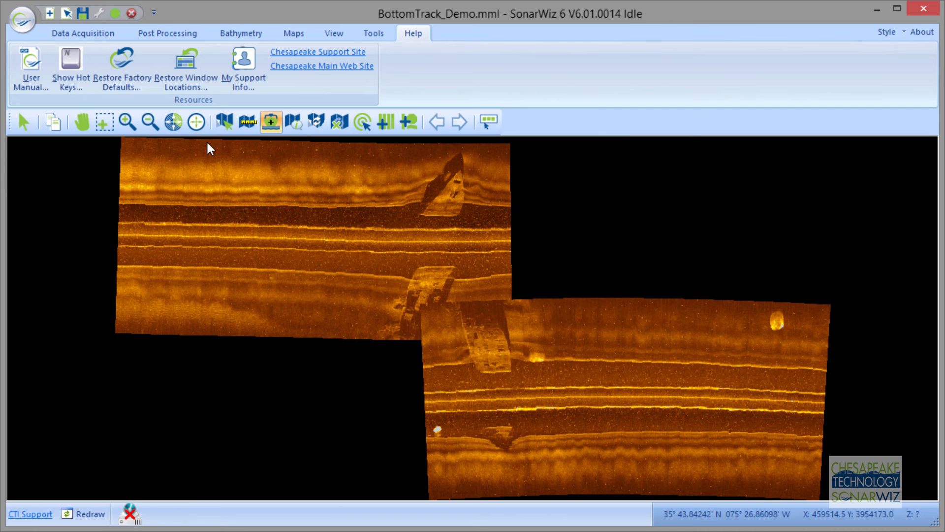
pyautogui.click(337, 35)
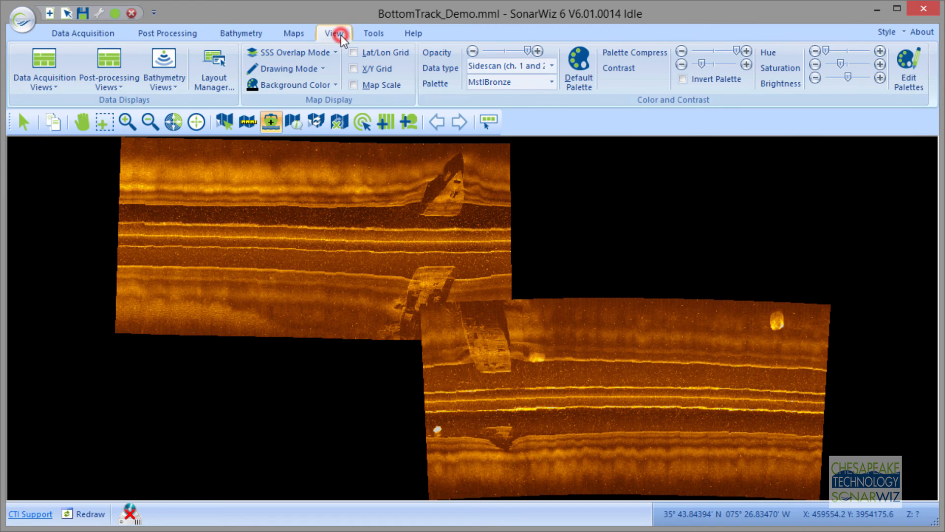
pyautogui.click(120, 86)
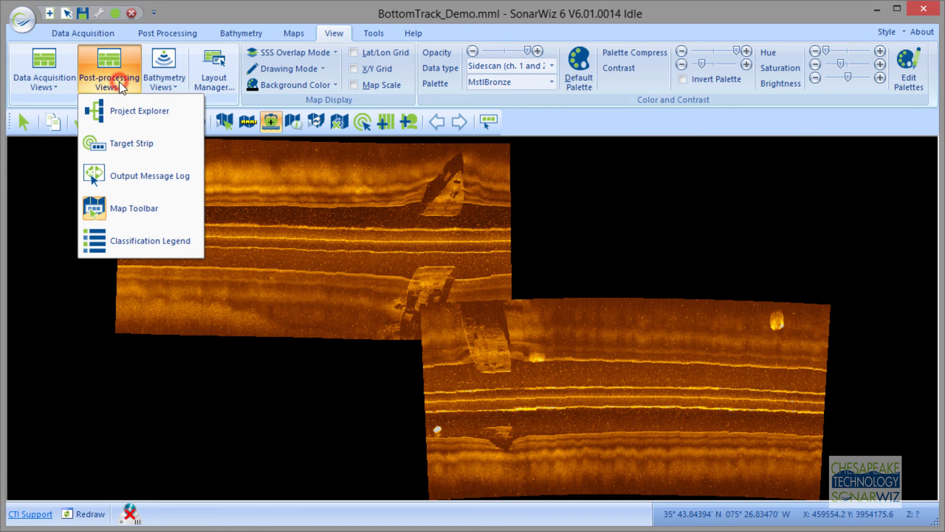
pyautogui.click(138, 110)
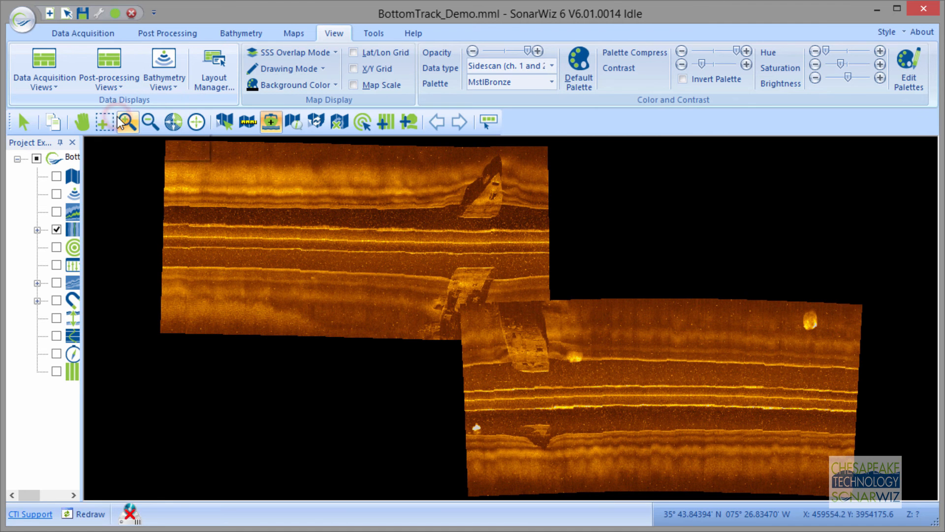
pyautogui.moveTo(84, 169); pyautogui.dragTo(231, 176)
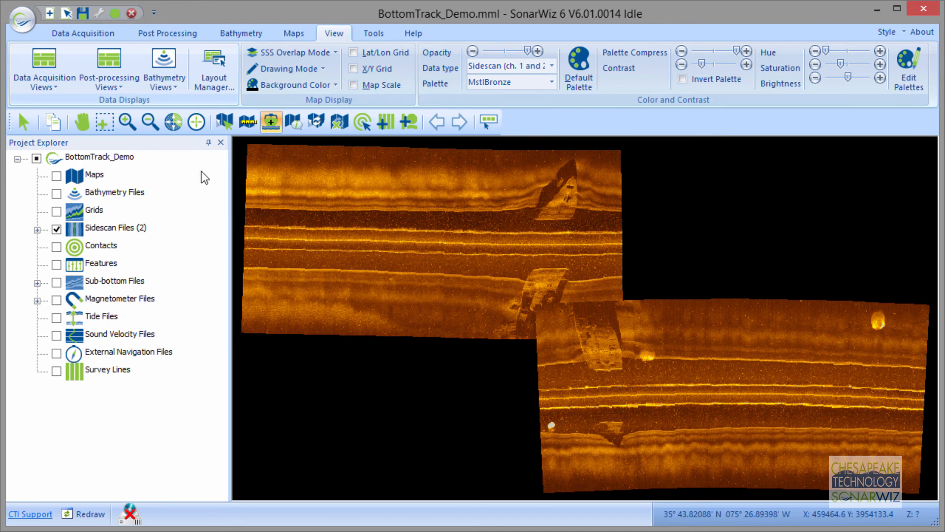
# Dock the Project Explorer on the right-hand side of the map and widen it to show the full entry names.
pyautogui.click(128, 153)
pyautogui.moveTo(127, 144); pyautogui.dragTo(805, 327)
pyautogui.moveTo(808, 330); pyautogui.dragTo(916, 325)
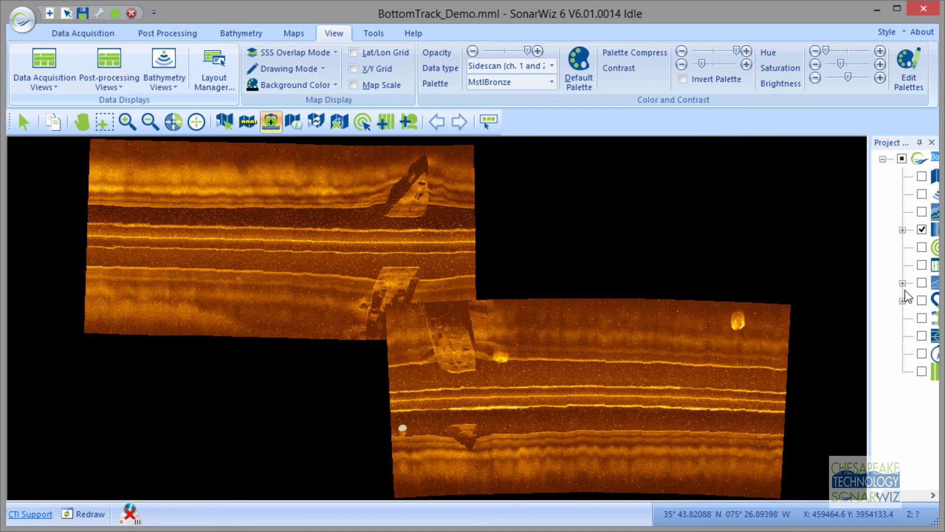
pyautogui.moveTo(869, 260); pyautogui.dragTo(703, 259)
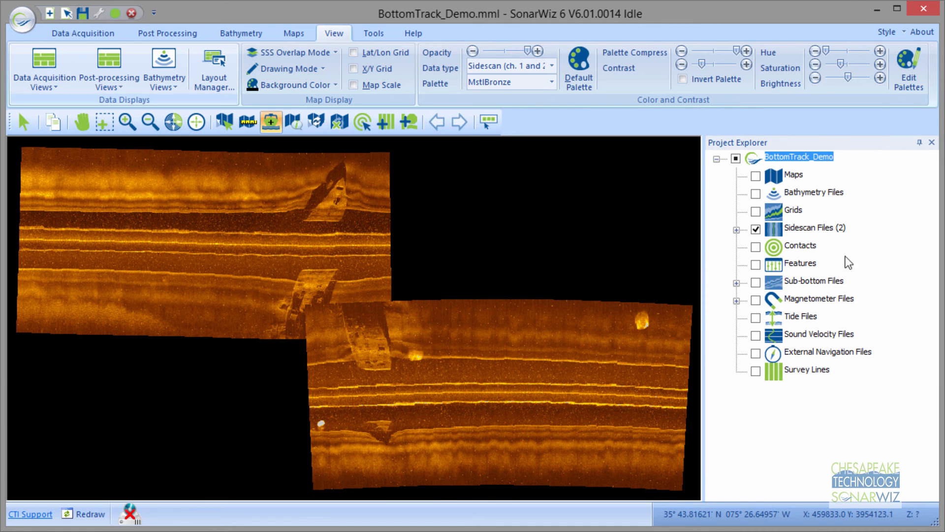
# Expand the sidescan files and open SampleDataSet10_Line002-CH12.CSF for bottom tracking.
pyautogui.click(737, 229)
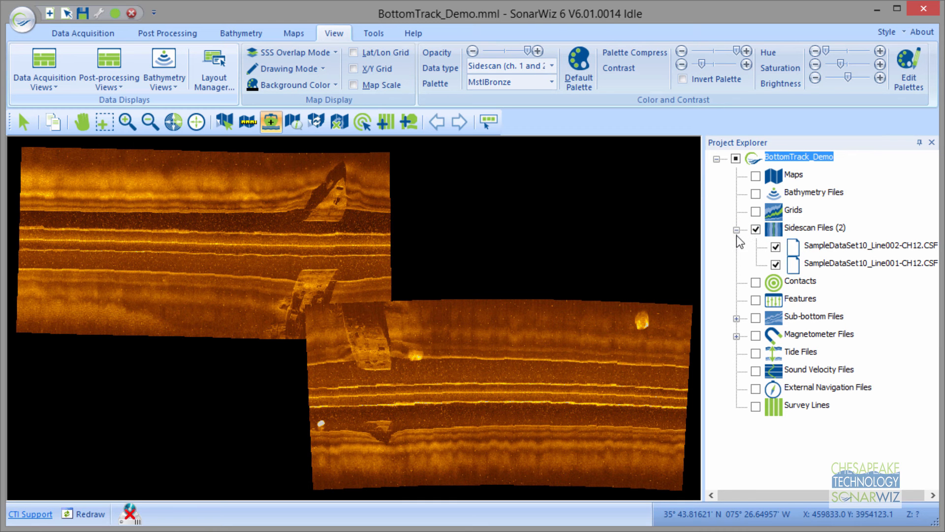
pyautogui.click(837, 247)
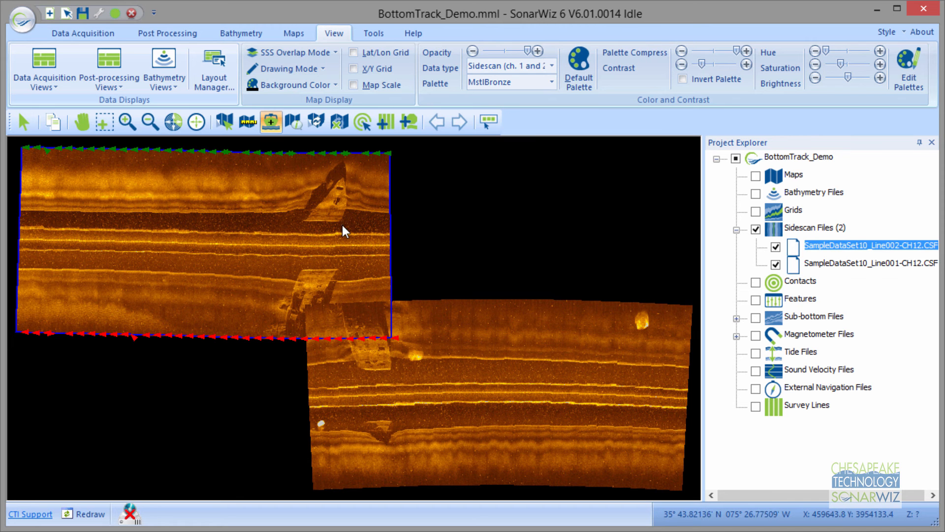
pyautogui.rightClick(838, 248)
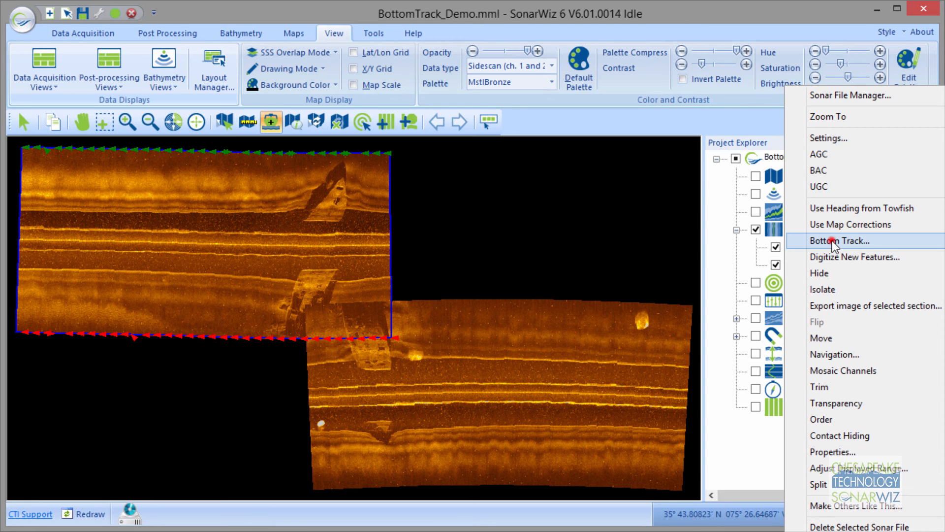
pyautogui.click(832, 241)
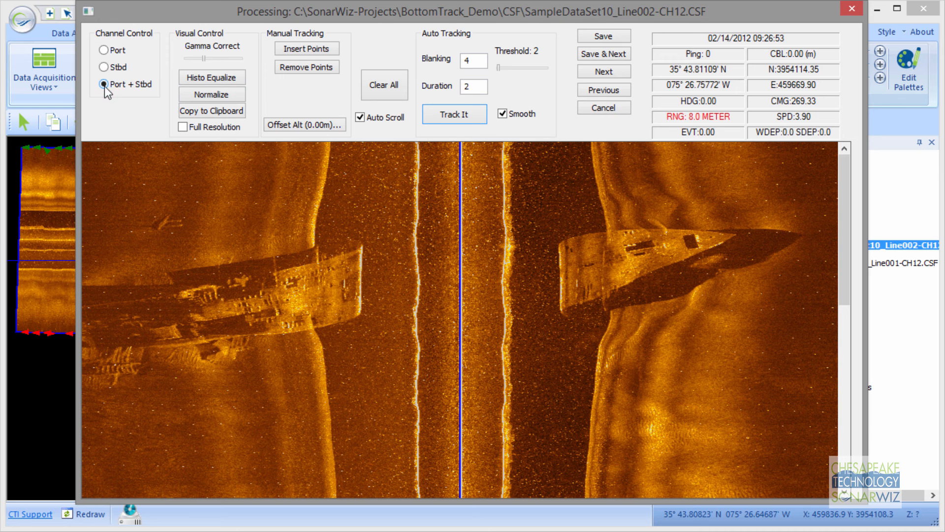
# Set the channel control to Port for bottom tracking and close the bottom tracking window.
pyautogui.click(105, 50)
pyautogui.click(105, 67)
pyautogui.click(105, 51)
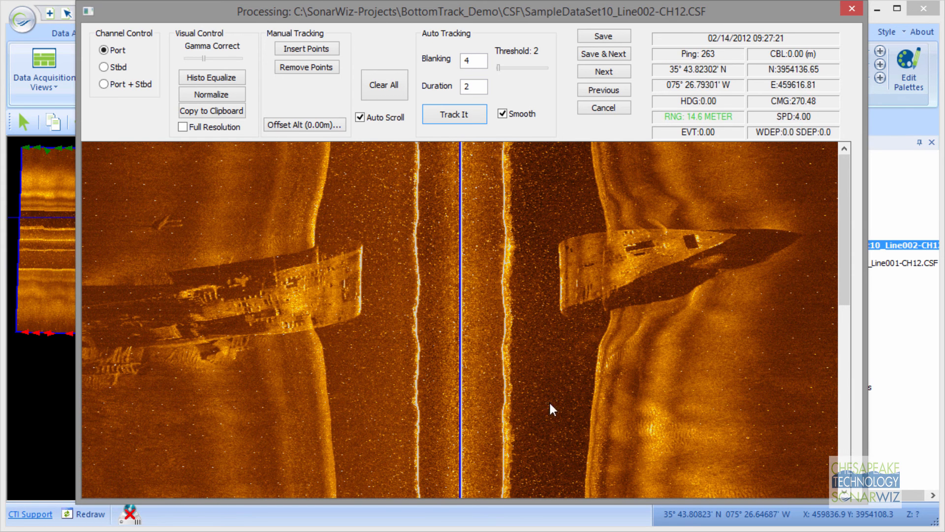
pyautogui.click(855, 8)
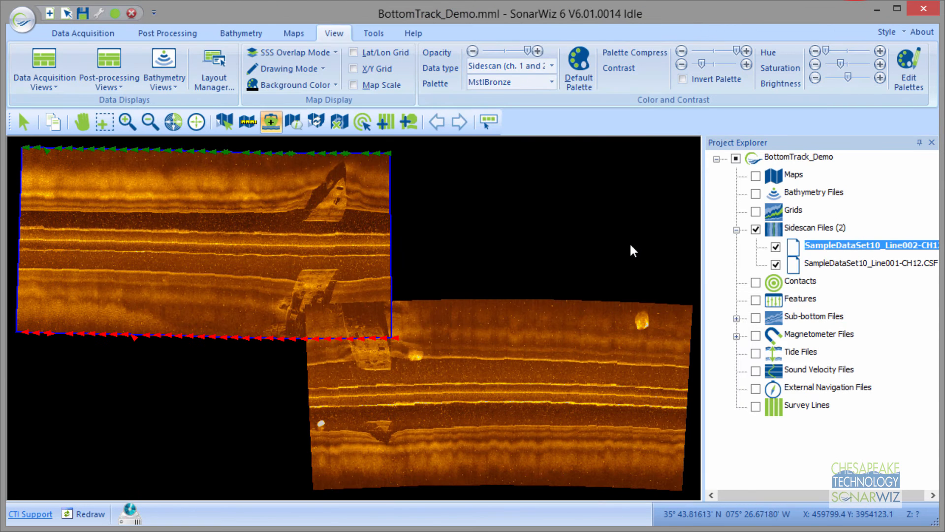
# Open the Line002 file in its waterfall view and draw horizontal scale lines at a 5 m interval.
pyautogui.rightClick(299, 242)
pyautogui.click(348, 258)
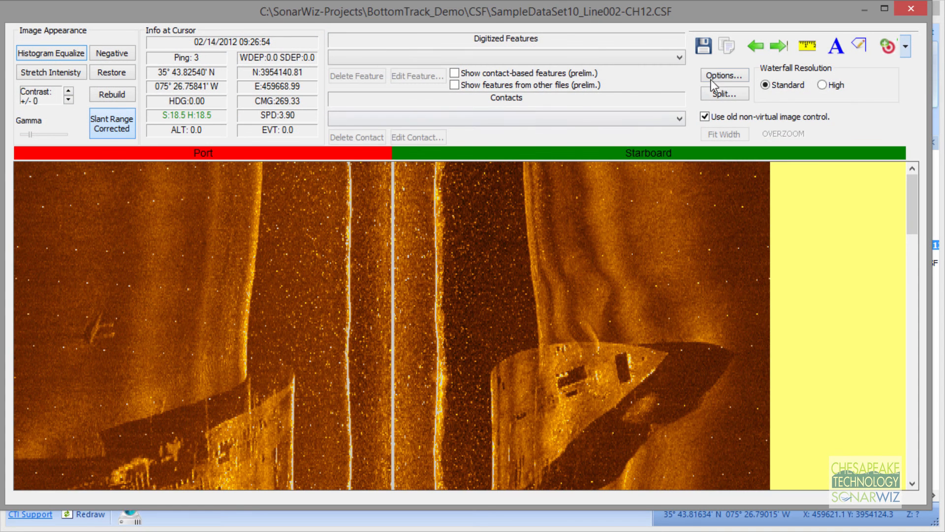
pyautogui.click(723, 76)
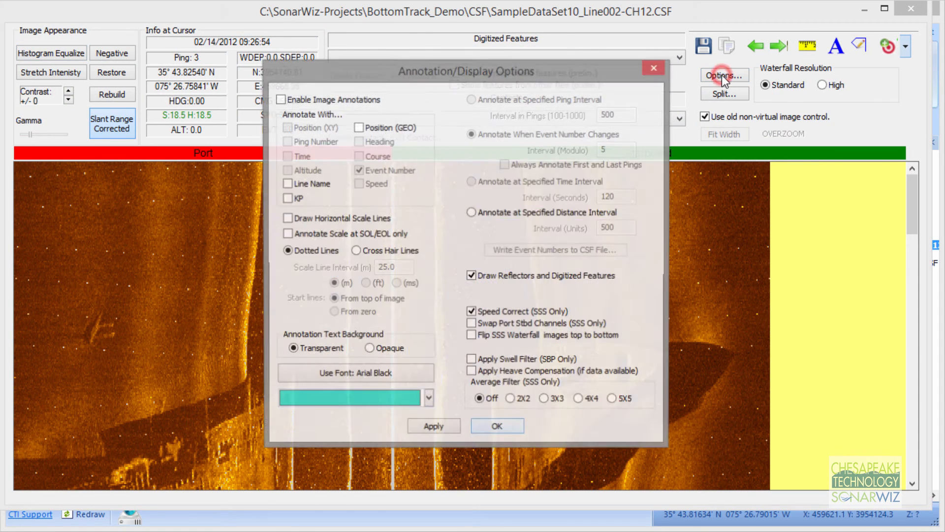
pyautogui.click(287, 218)
pyautogui.moveTo(401, 268); pyautogui.dragTo(365, 271)
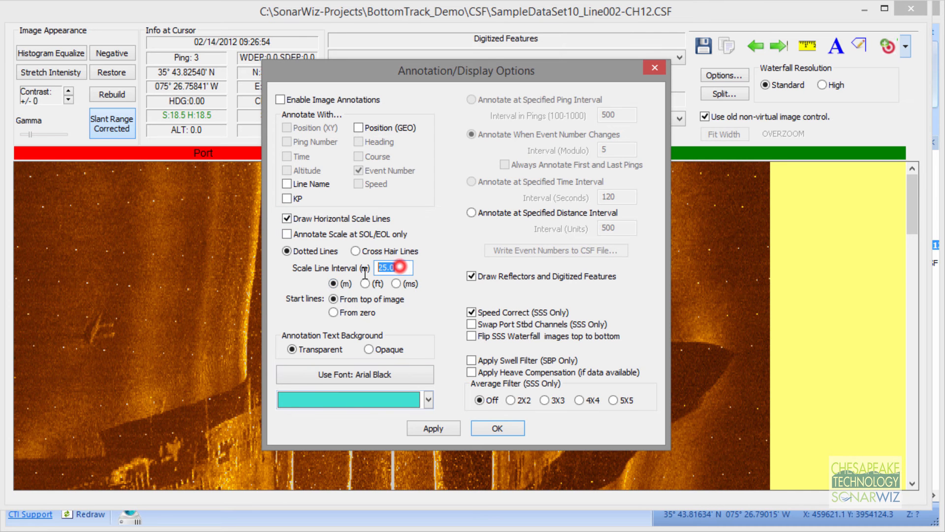
pyautogui.write('5')
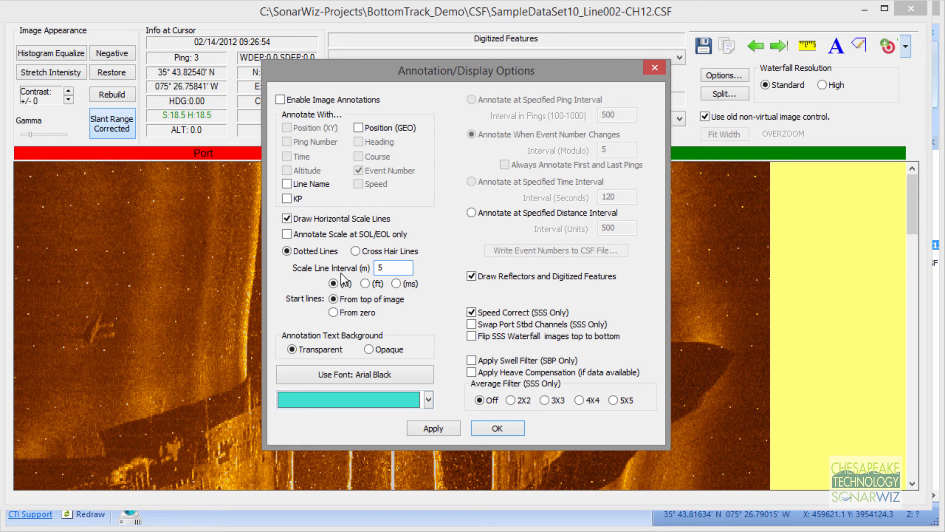
pyautogui.click(429, 400)
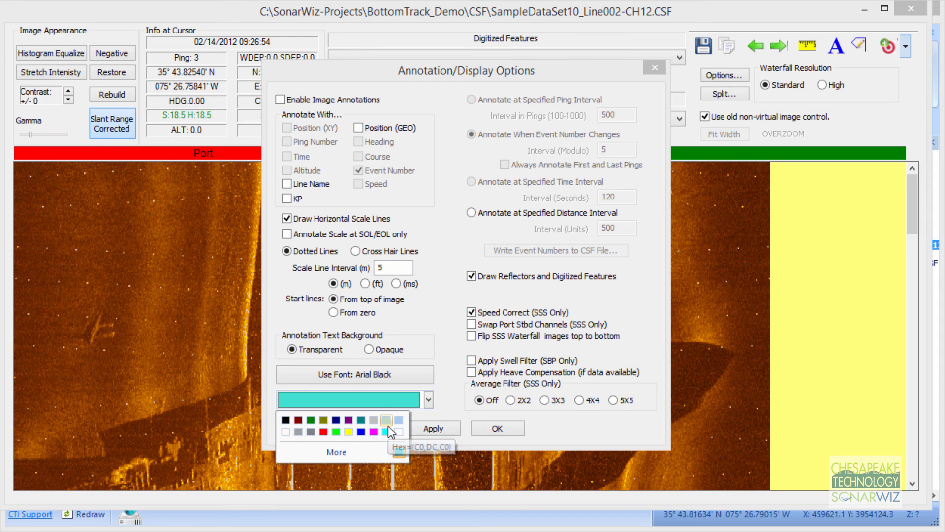
pyautogui.click(433, 429)
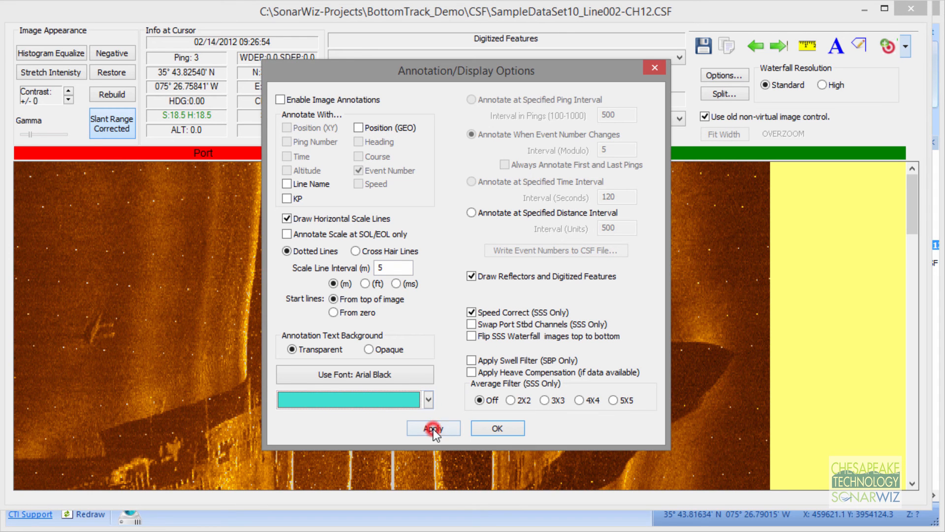
pyautogui.click(499, 430)
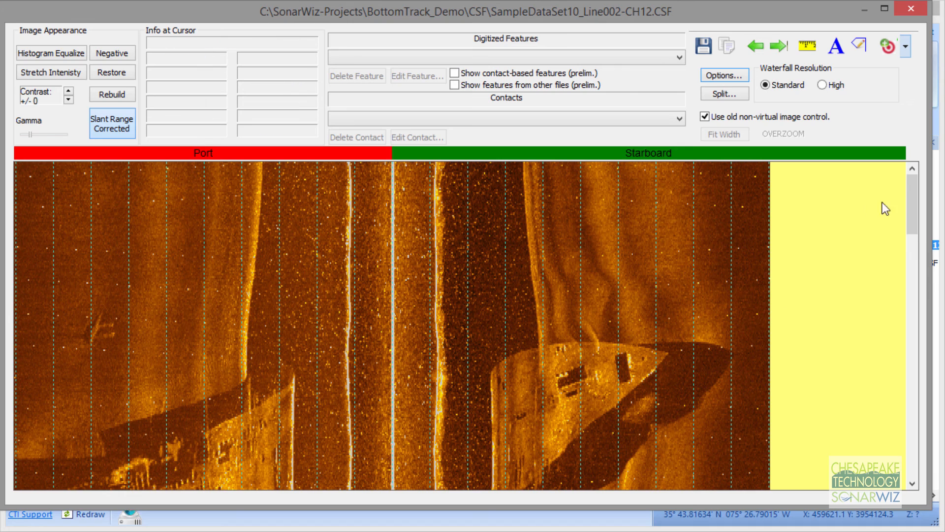
# Examine the first bottom return against the scale lines along the entire Line002 waterfall, and close the view.
pyautogui.moveTo(912, 204); pyautogui.dragTo(896, 493)
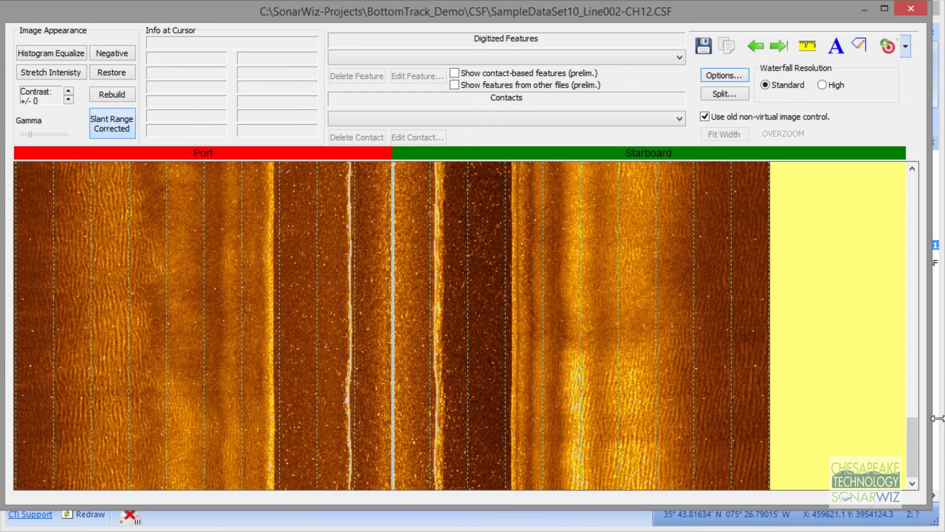
pyautogui.moveTo(914, 453); pyautogui.dragTo(913, 148)
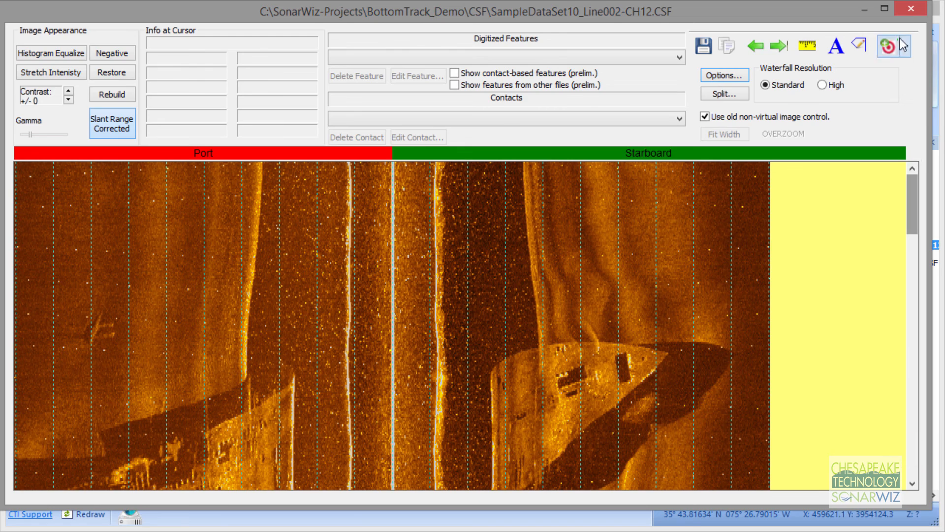
pyautogui.click(913, 8)
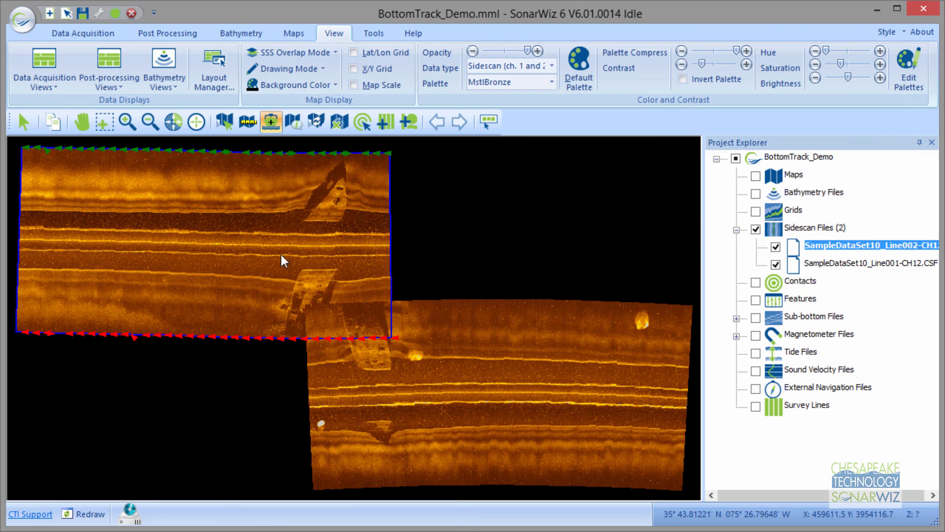
# Reopen Line002 for bottom tracking, try inserting a manual point, and run automatic tracking on the port channel.
pyautogui.rightClick(229, 236)
pyautogui.click(269, 241)
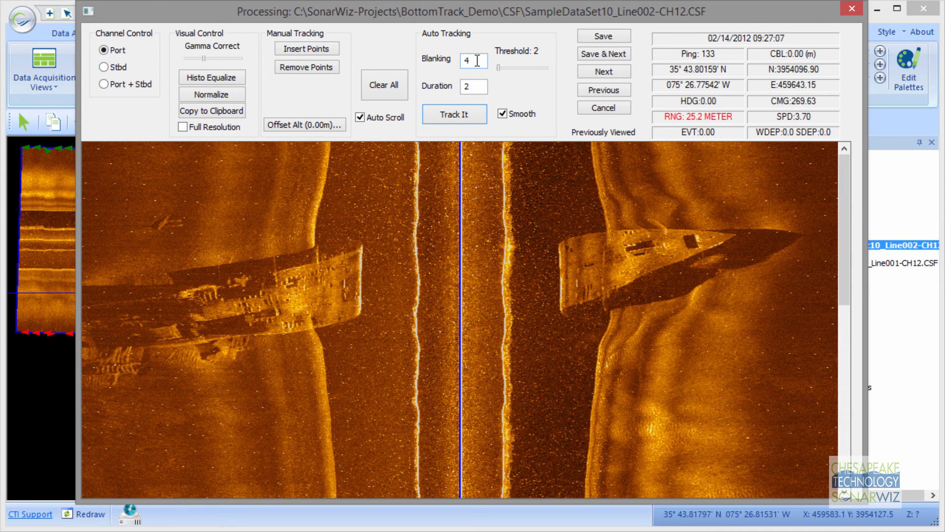
pyautogui.click(311, 48)
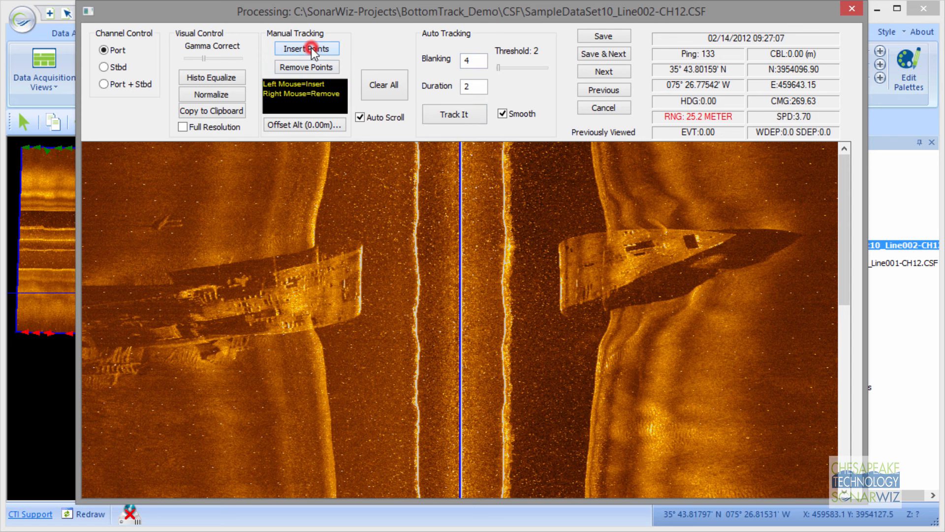
pyautogui.click(330, 146)
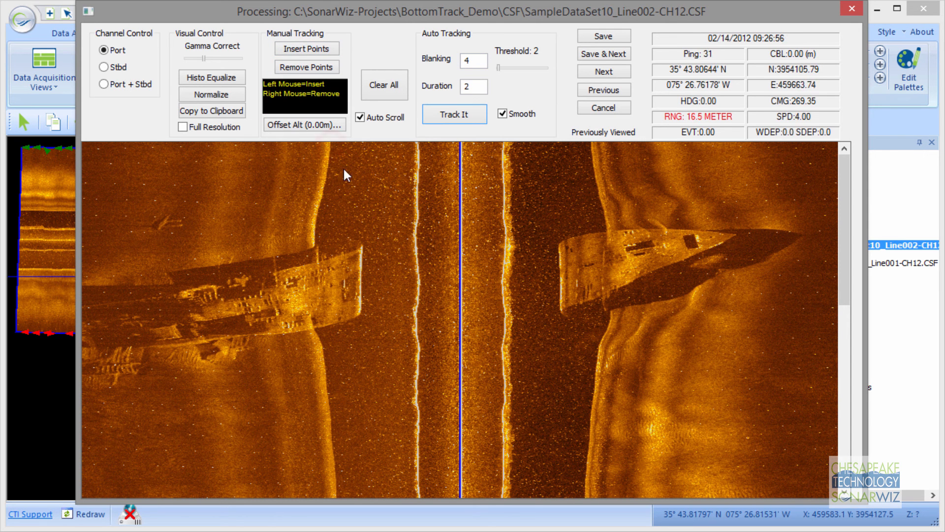
pyautogui.click(314, 50)
pyautogui.click(454, 114)
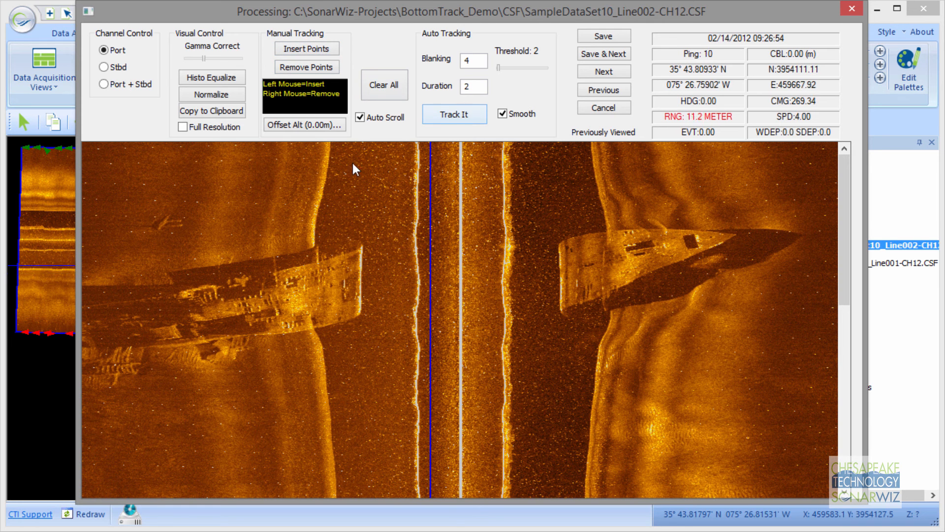
# Remove the tracked points in a narrow strip along the port bottom track line.
pyautogui.click(309, 50)
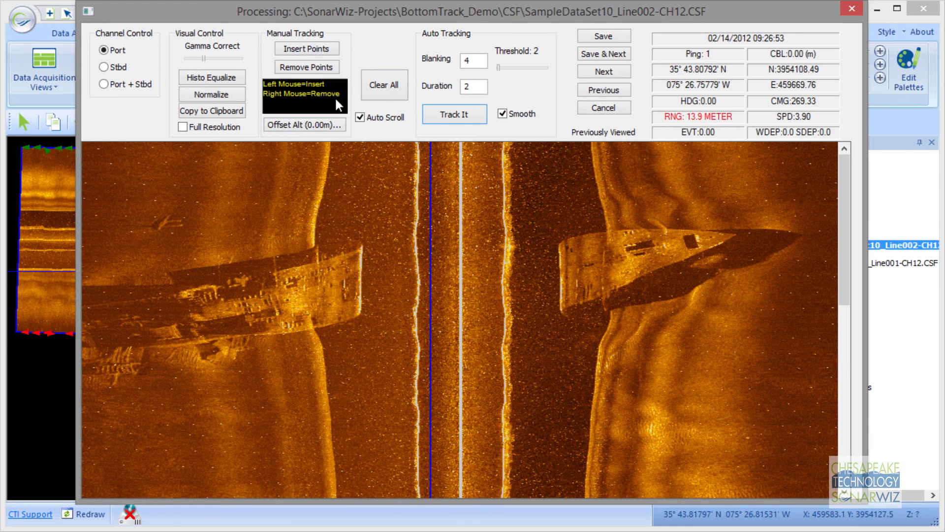
pyautogui.click(324, 69)
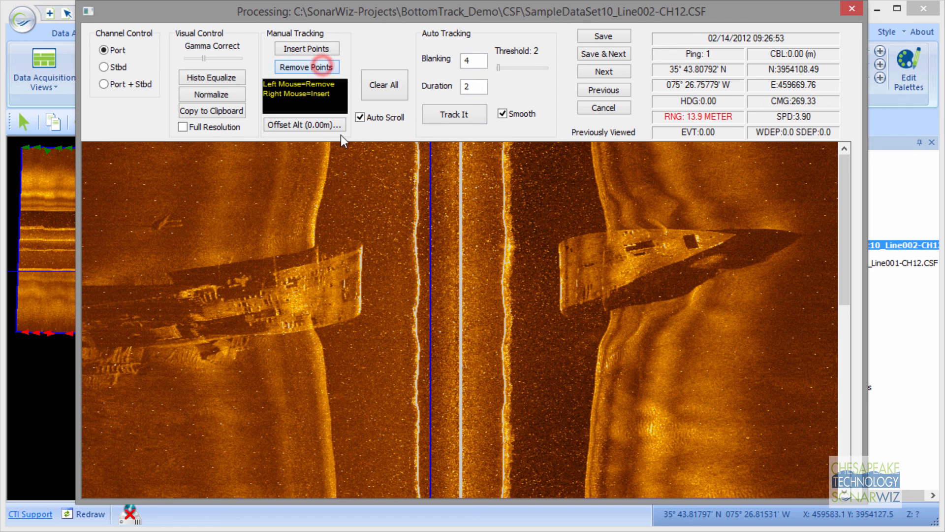
pyautogui.moveTo(424, 143); pyautogui.dragTo(441, 513)
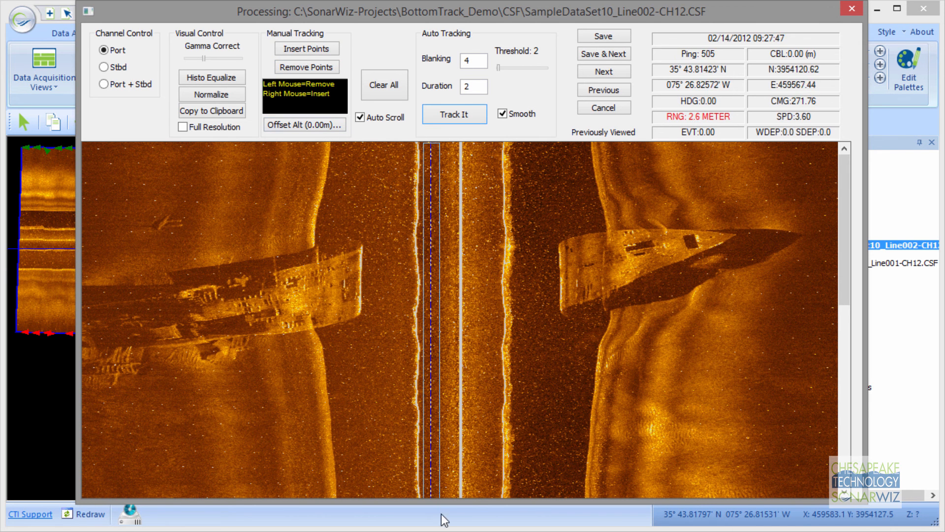
# Insert manual bottom track points along the port seabed return and straight across the wreck, and clear all the points.
pyautogui.click(306, 50)
pyautogui.click(329, 153)
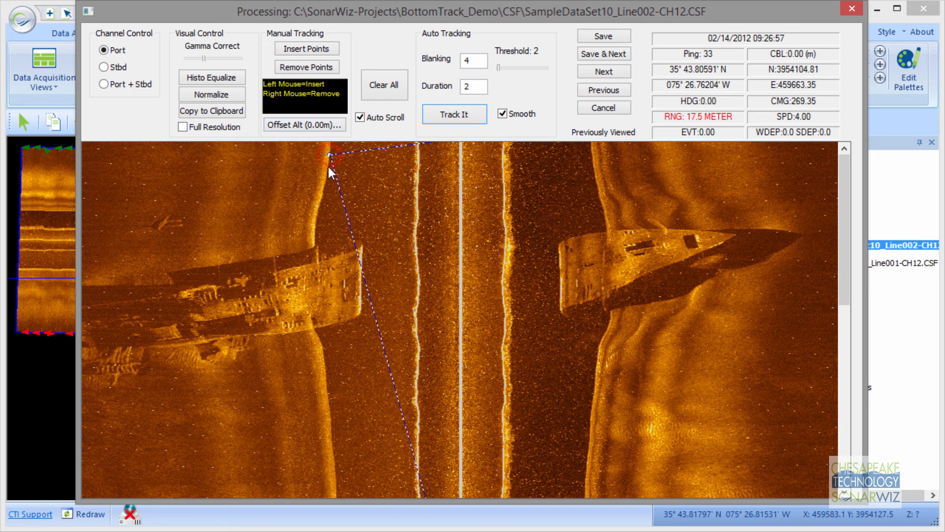
pyautogui.click(326, 173)
pyautogui.click(323, 199)
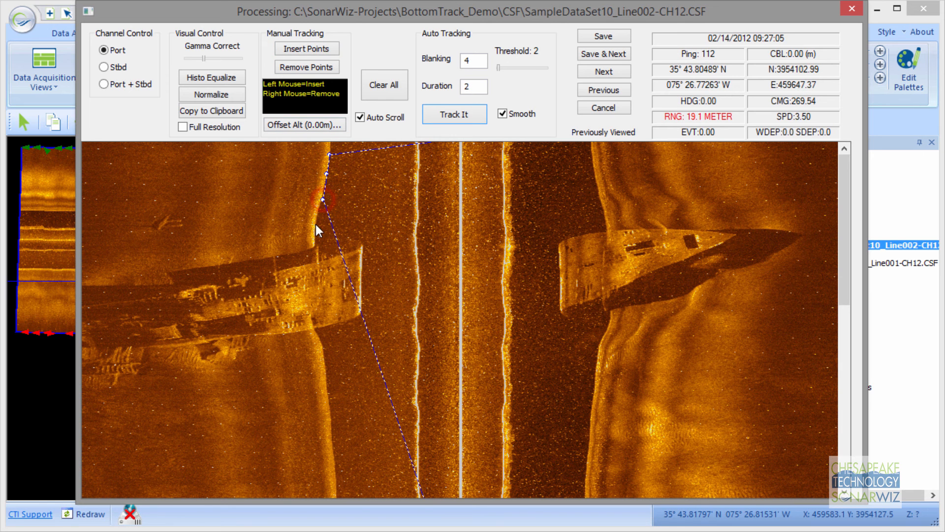
pyautogui.click(316, 223)
pyautogui.click(317, 241)
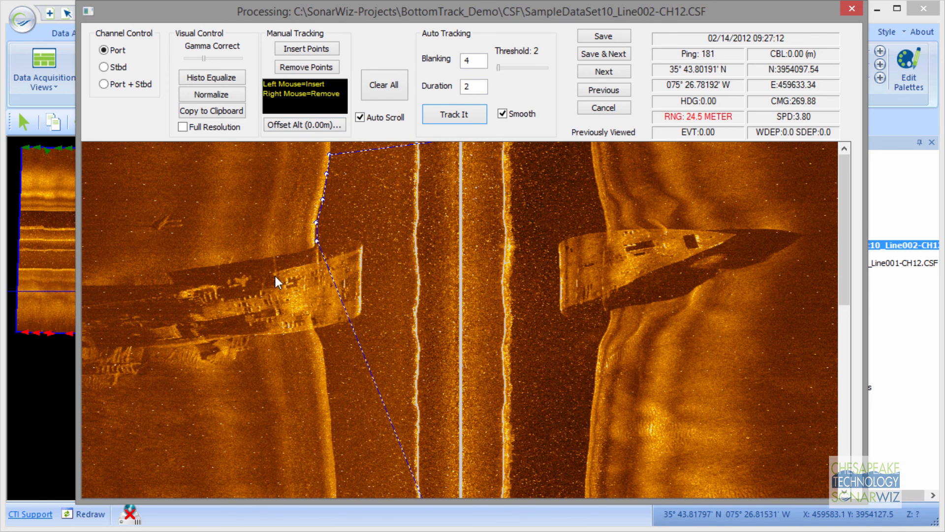
pyautogui.click(315, 332)
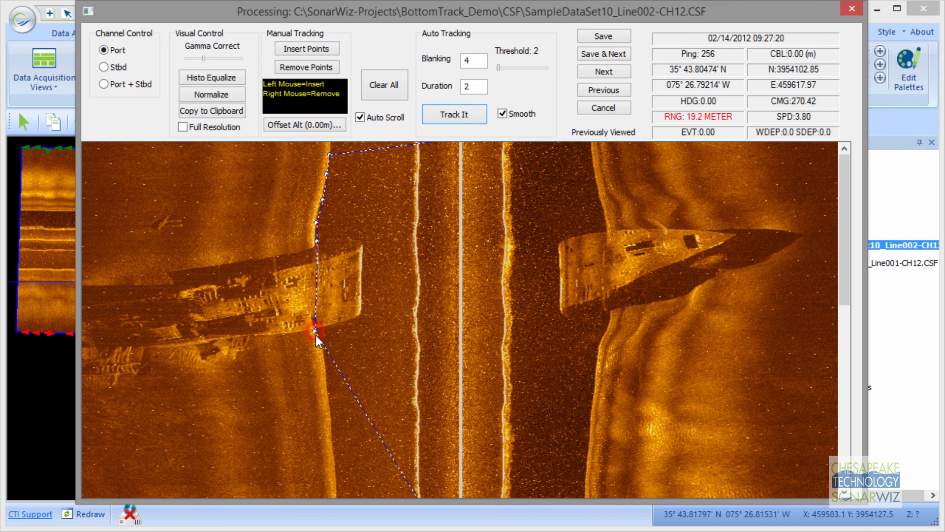
pyautogui.click(329, 392)
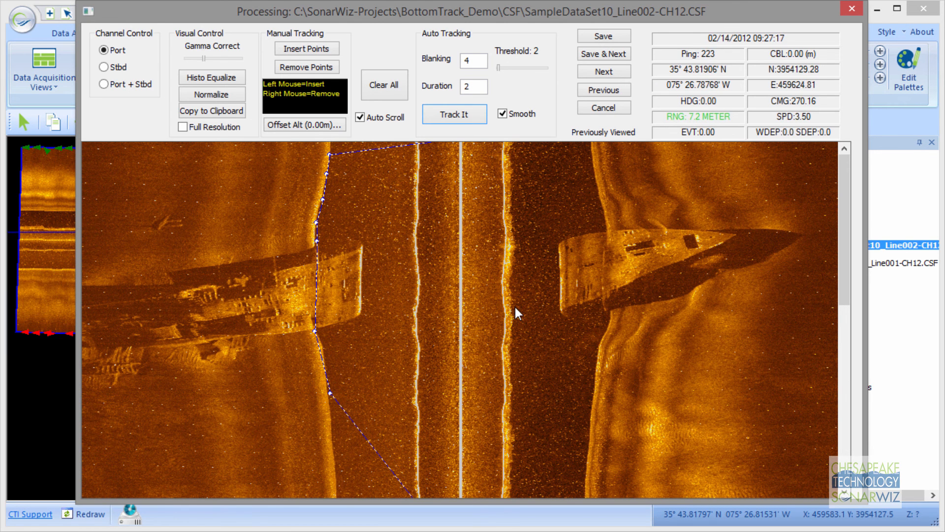
pyautogui.click(381, 79)
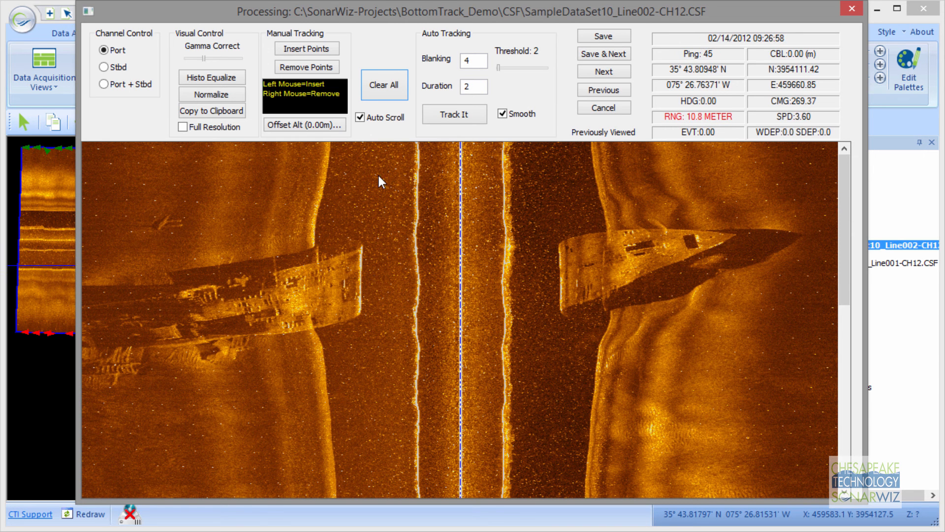
# Auto-track the port channel of Line002 with a blanking of 15 and a threshold of 20.
pyautogui.click(465, 61)
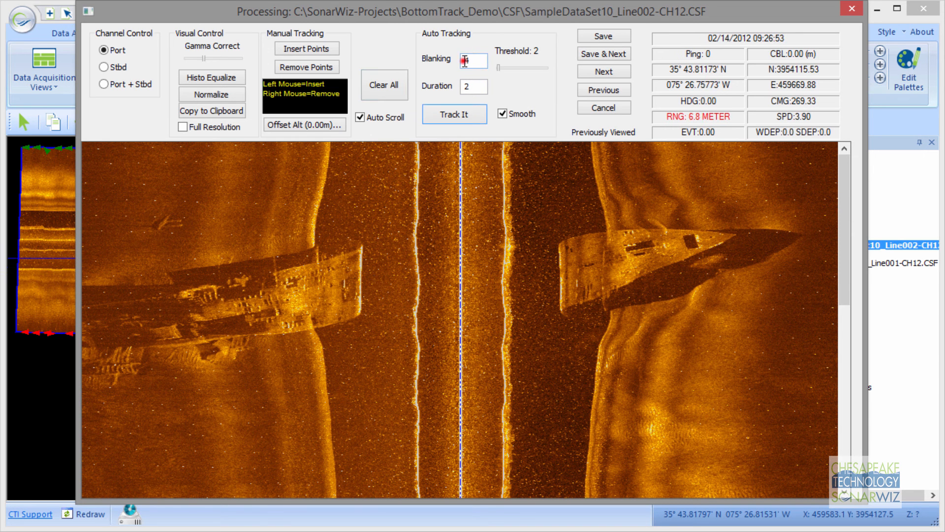
pyautogui.doubleClick(465, 61)
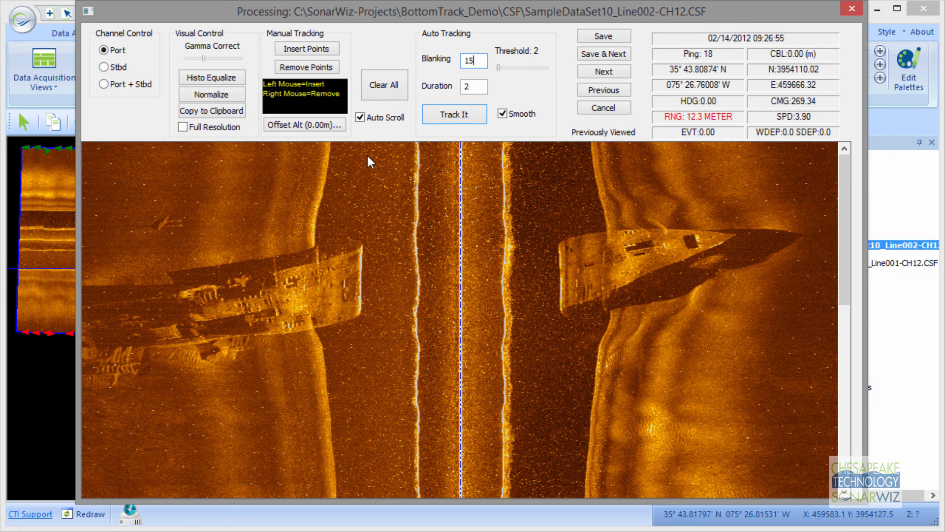
pyautogui.doubleClick(471, 87)
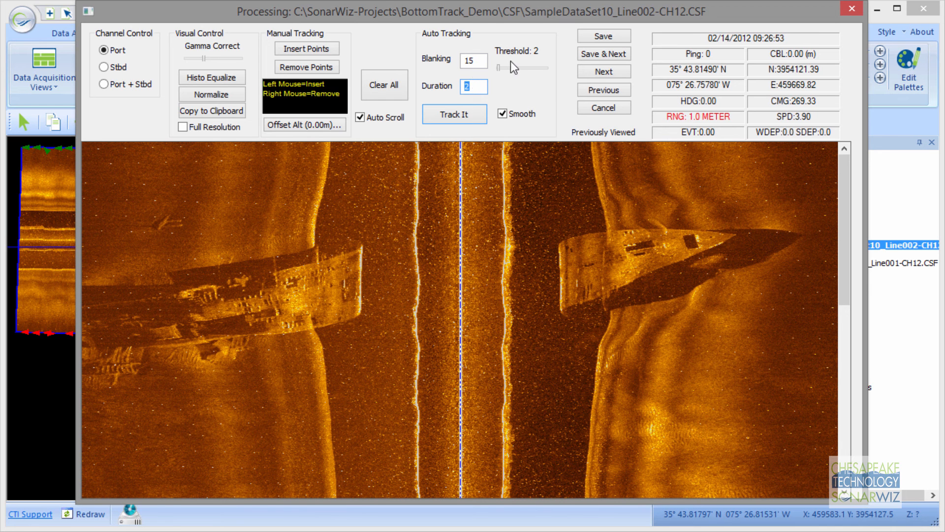
pyautogui.moveTo(498, 66); pyautogui.dragTo(508, 69)
pyautogui.click(462, 118)
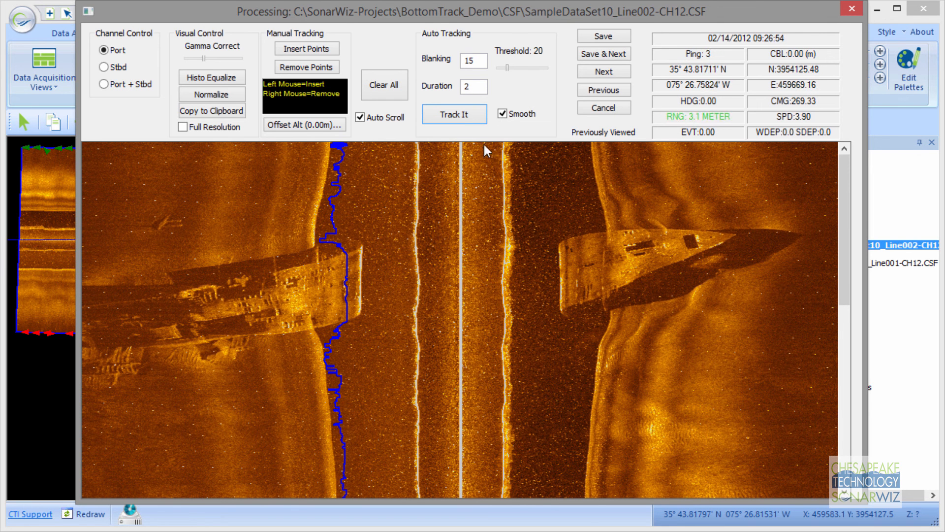
# Refine the port automatic tracking with a duration of 4, rerunning it at thresholds of 33 and 48.
pyautogui.doubleClick(471, 87)
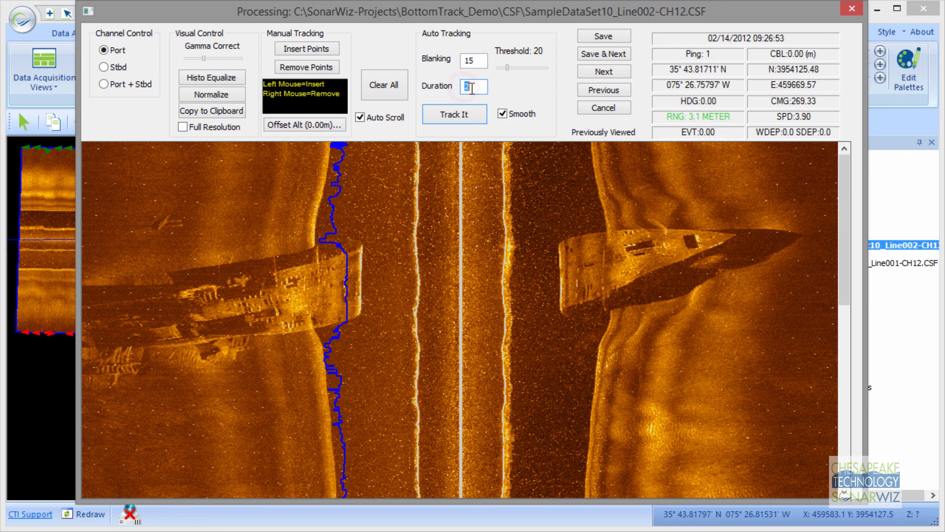
pyautogui.click(451, 119)
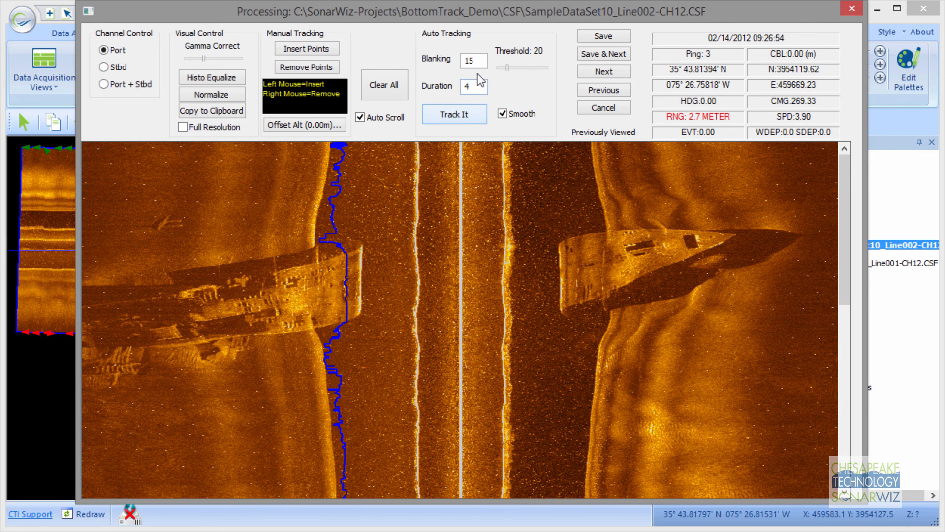
pyautogui.moveTo(507, 68); pyautogui.dragTo(514, 68)
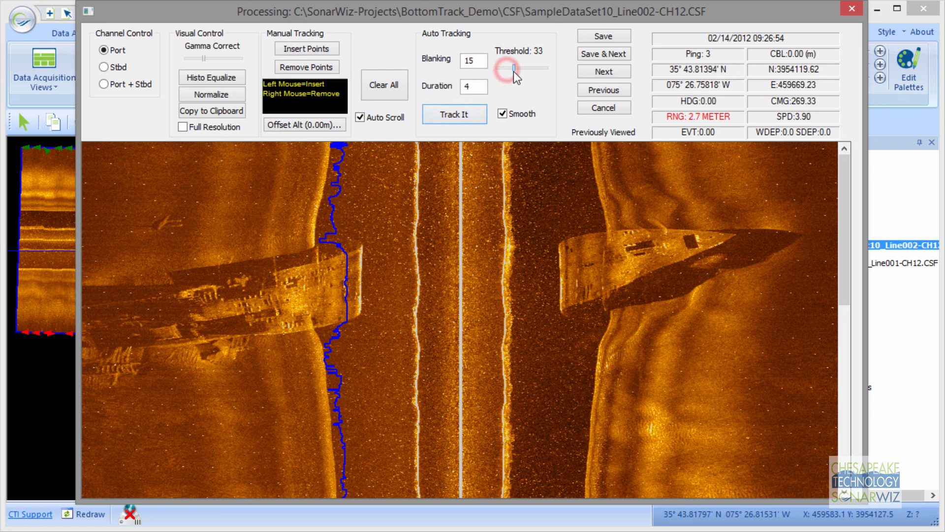
pyautogui.click(461, 113)
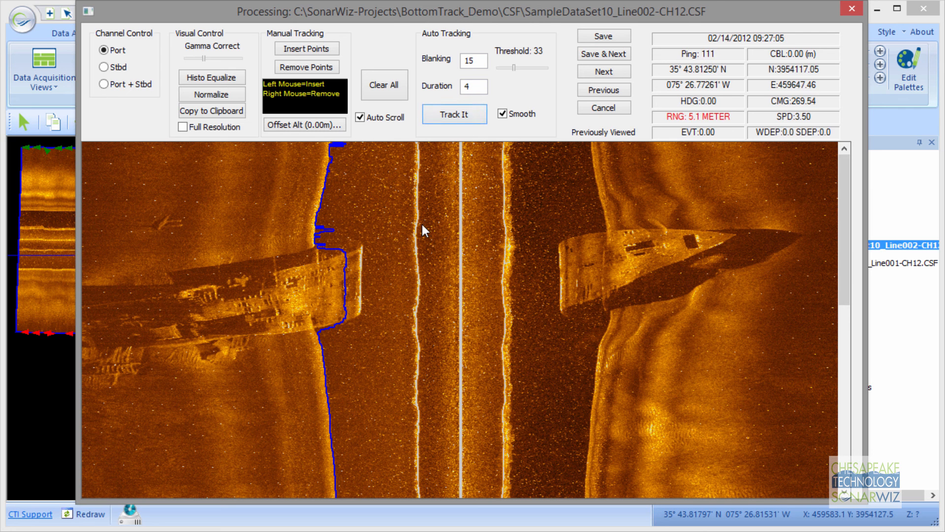
pyautogui.click(514, 68)
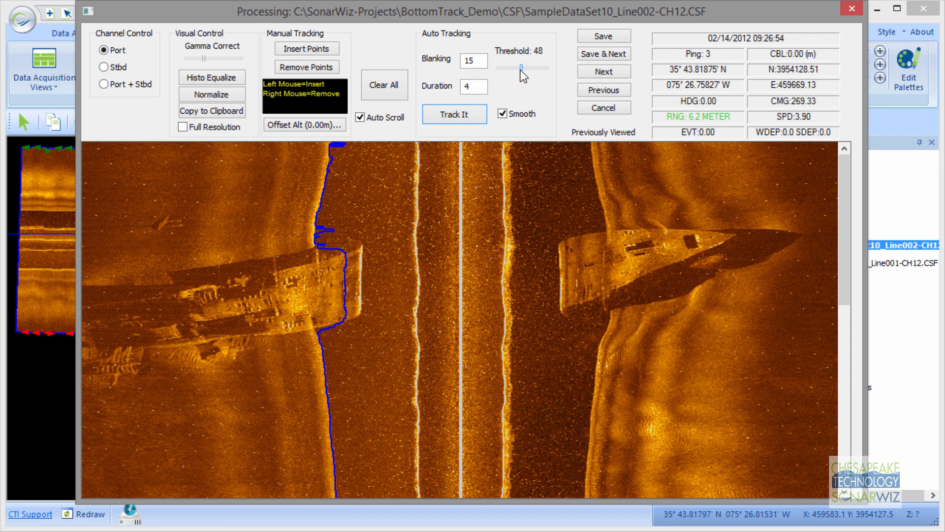
pyautogui.click(467, 115)
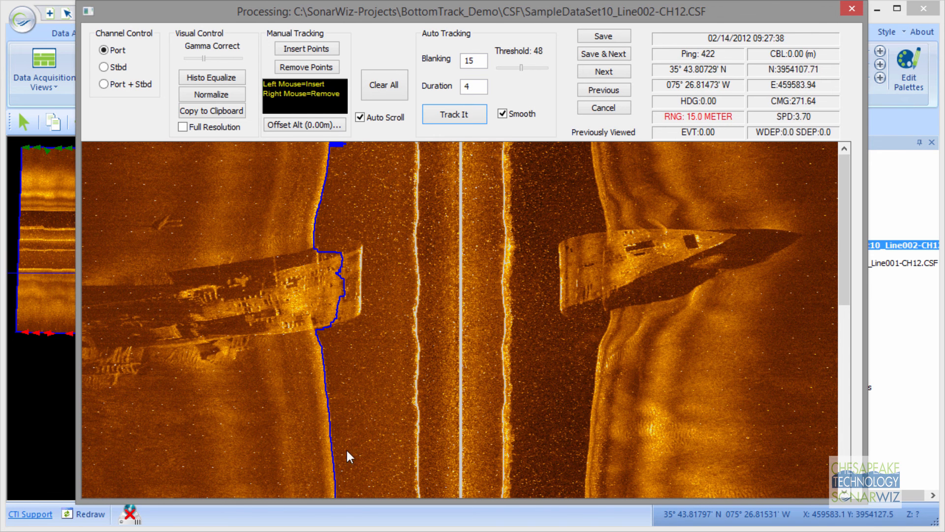
# Remove the mistracked port bottom points at the start of the line and where the track jumps over the wreck.
pyautogui.moveTo(841, 207); pyautogui.dragTo(847, 152)
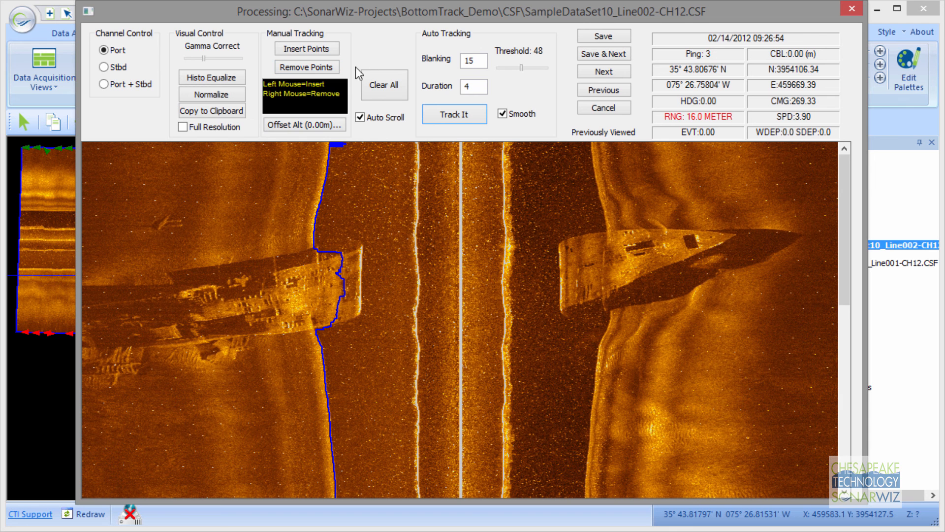
pyautogui.click(310, 71)
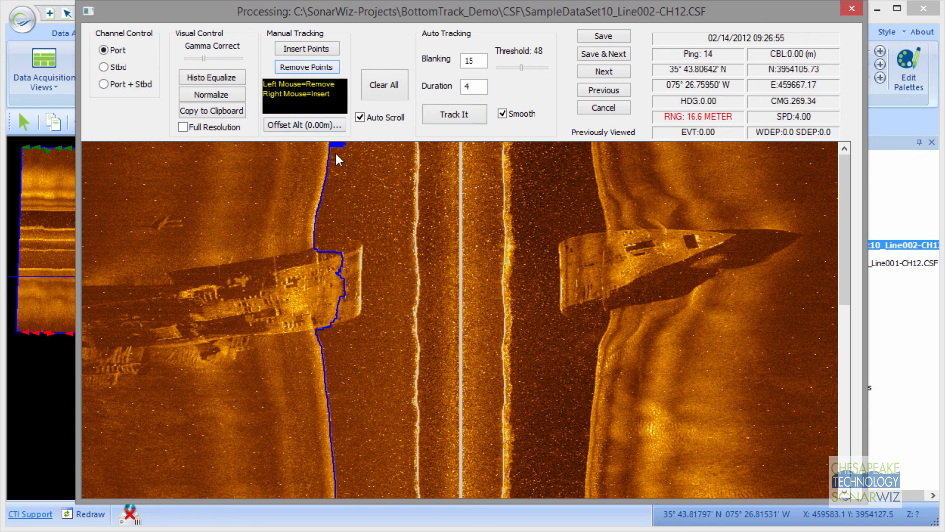
pyautogui.moveTo(337, 157); pyautogui.dragTo(321, 141)
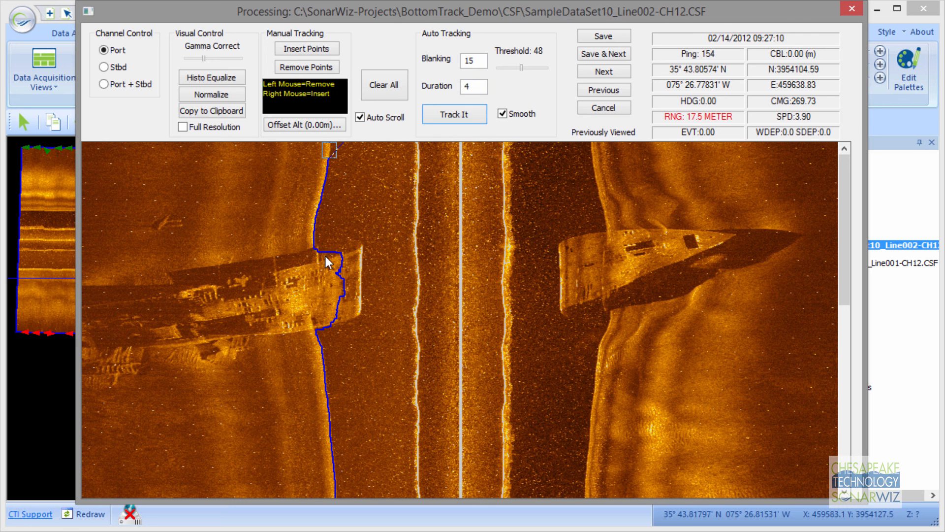
pyautogui.moveTo(300, 238); pyautogui.dragTo(328, 337)
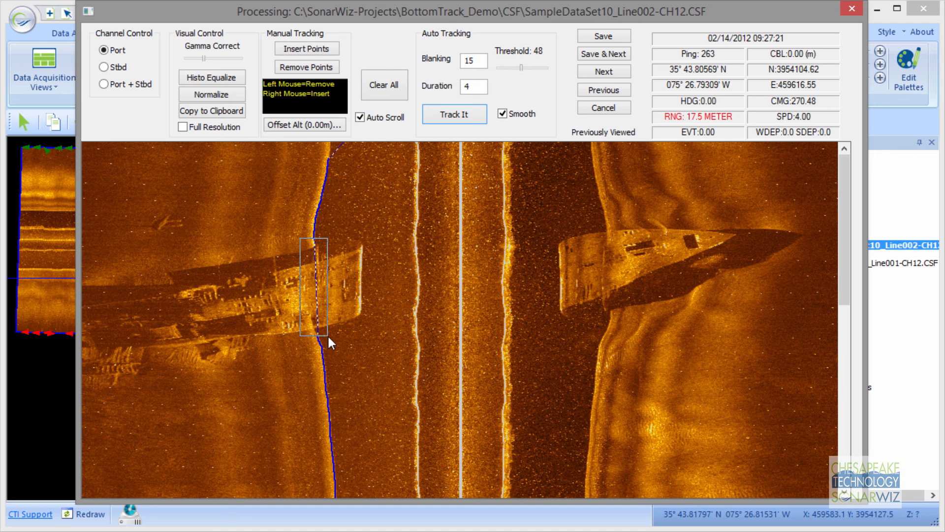
pyautogui.rightClick(421, 250)
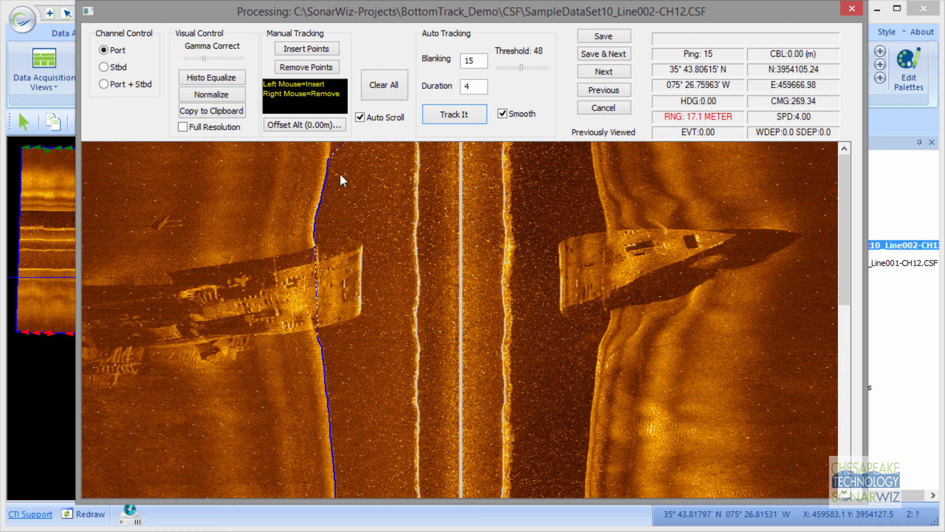
# Insert manual port bottom track points at the start of the line and three more down across the wreck.
pyautogui.click(306, 48)
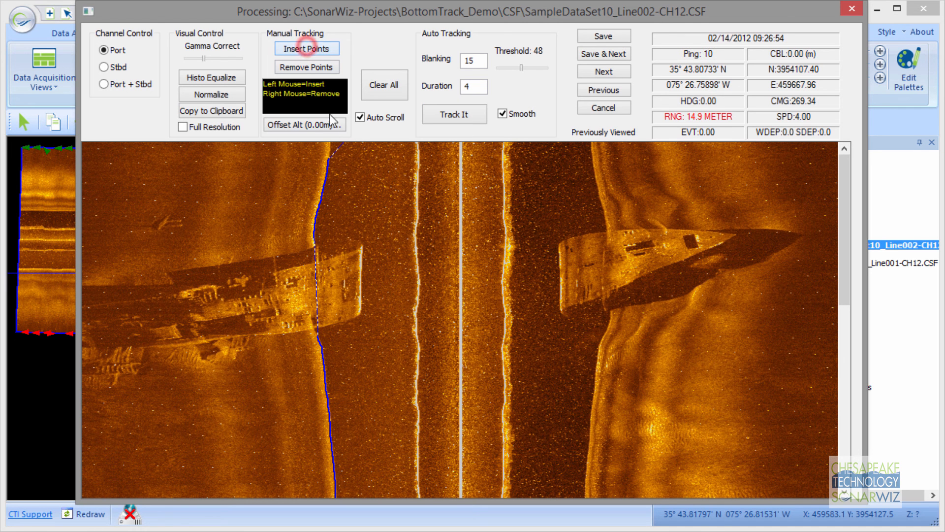
pyautogui.click(330, 143)
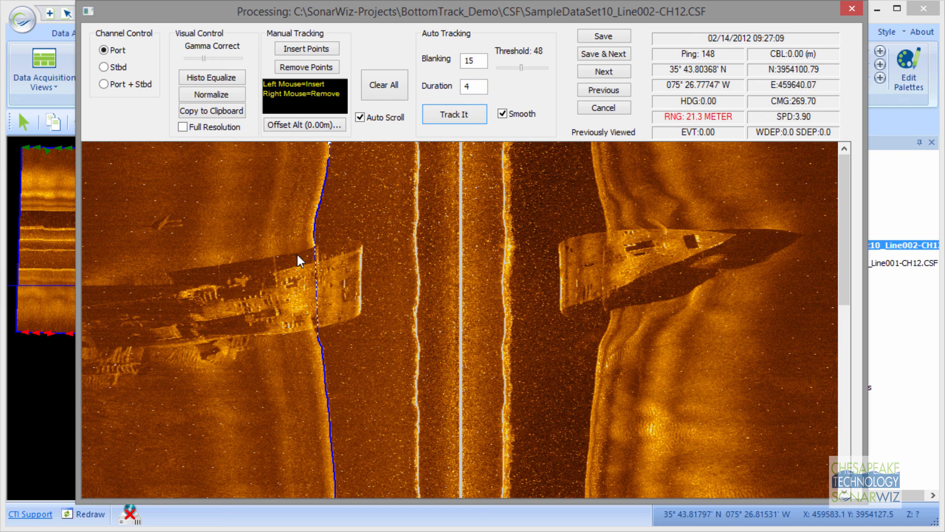
pyautogui.click(315, 328)
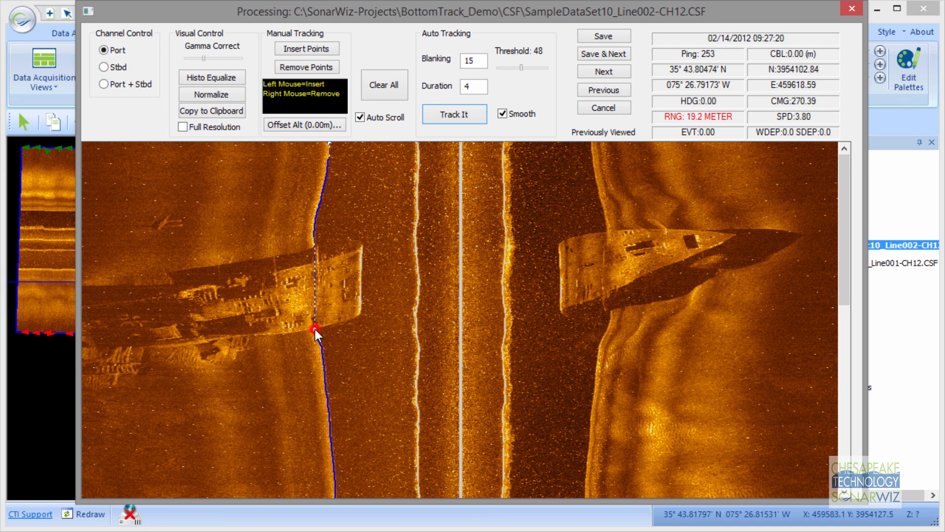
pyautogui.click(312, 298)
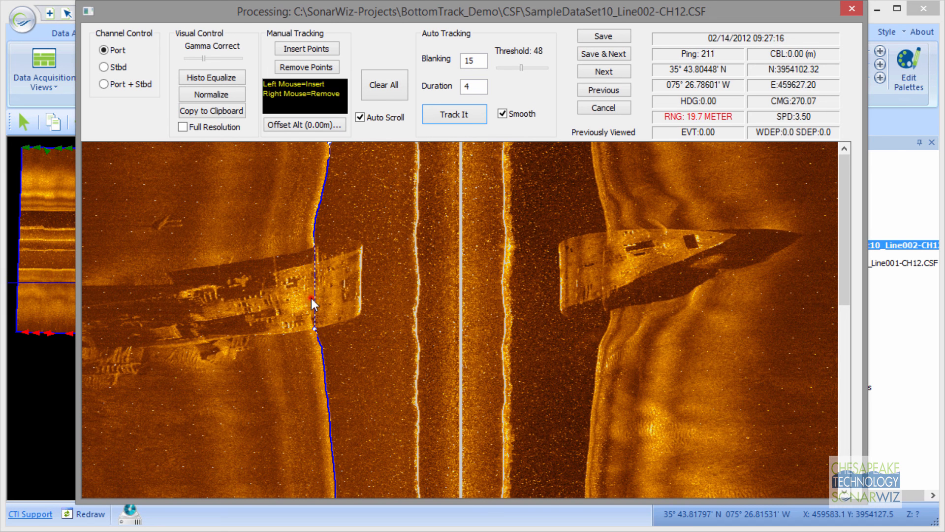
pyautogui.click(309, 264)
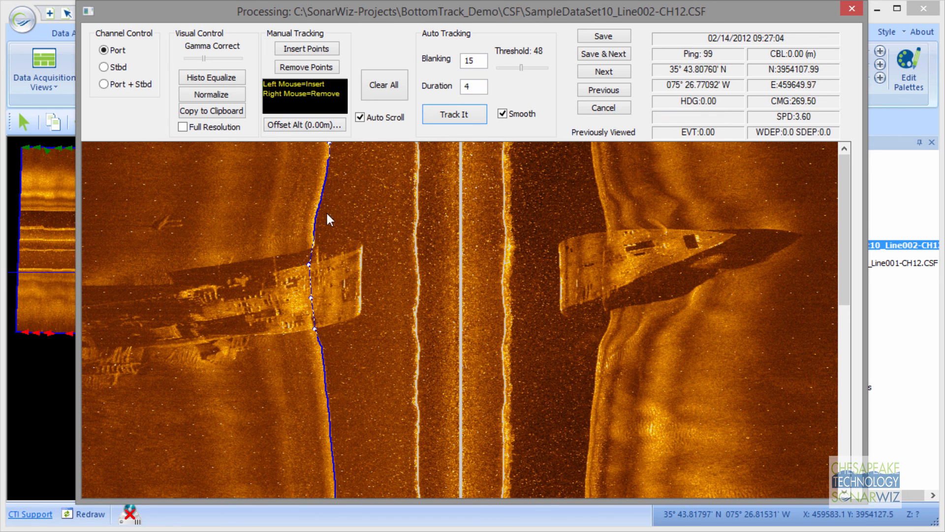
# Switch Line002 to the Stbd channel, keep smoothing enabled, save the bottom track and close the processing window.
pyautogui.click(105, 68)
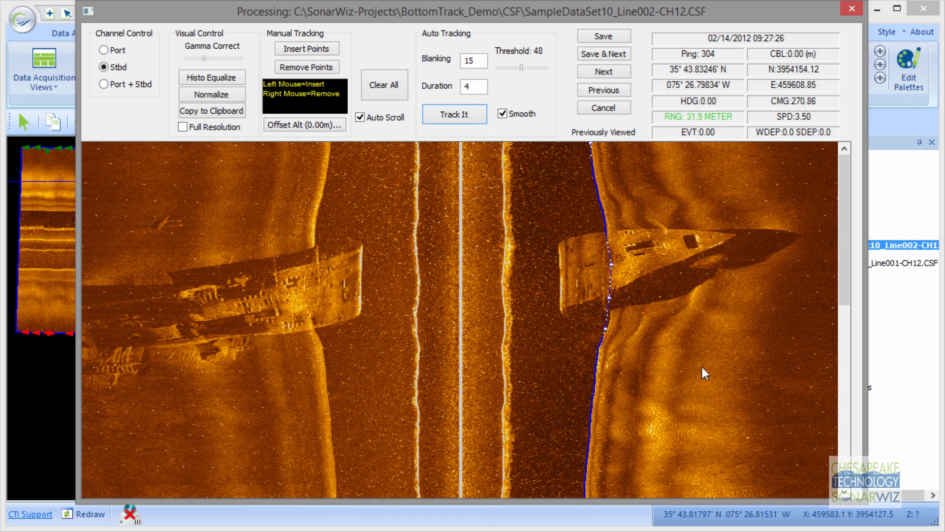
pyautogui.moveTo(845, 283); pyautogui.dragTo(812, 211)
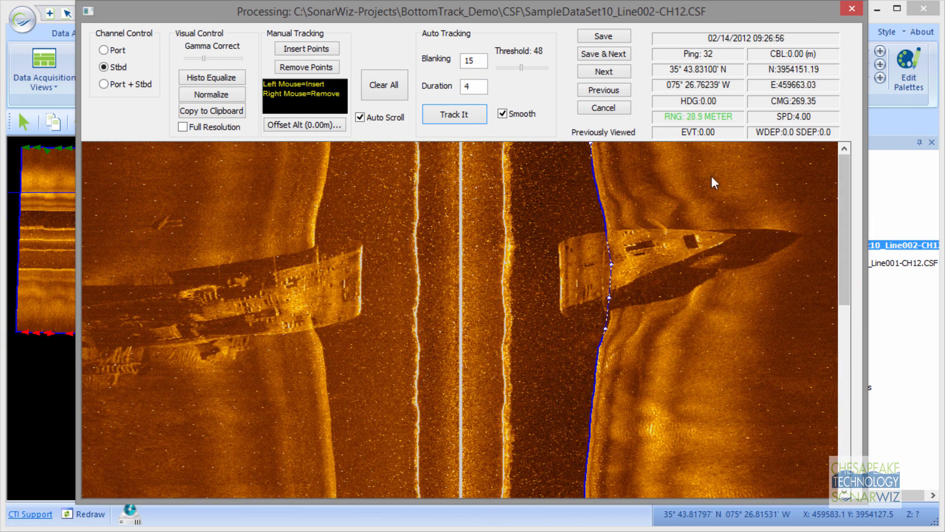
pyautogui.click(501, 112)
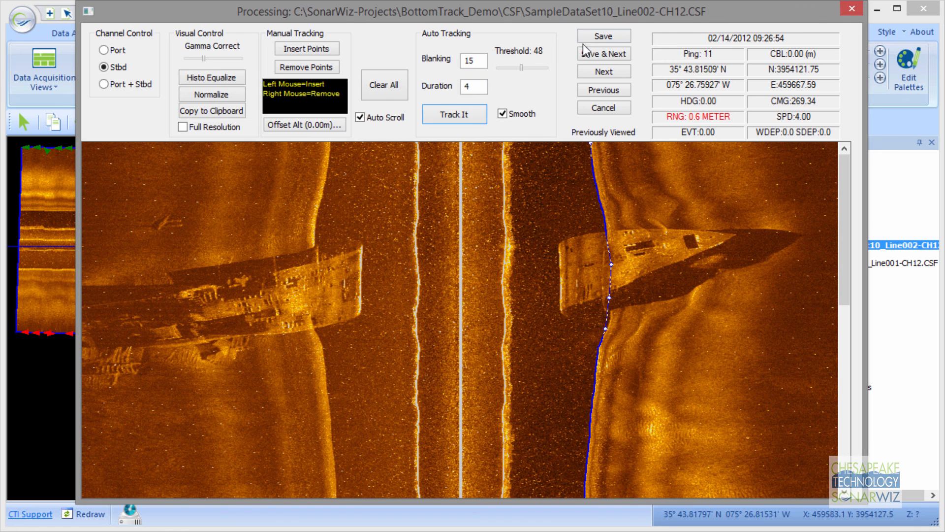
pyautogui.click(605, 38)
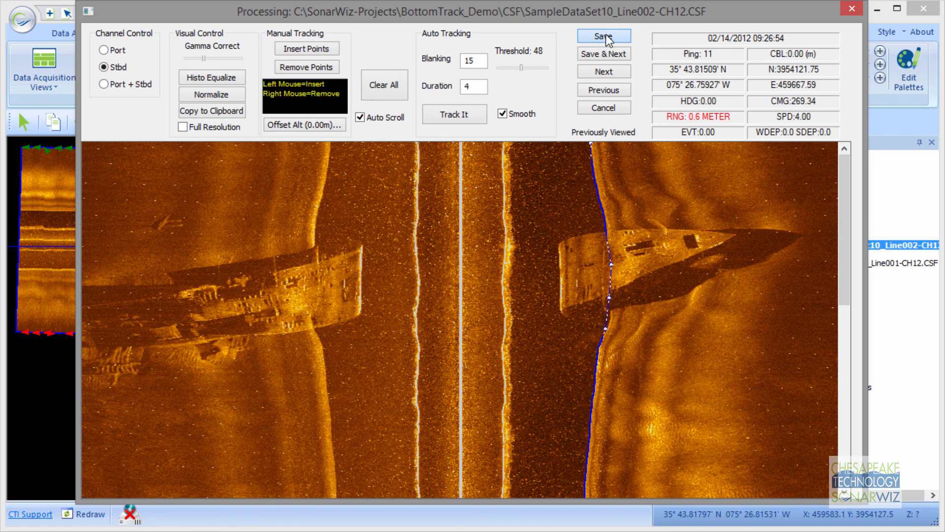
pyautogui.click(850, 8)
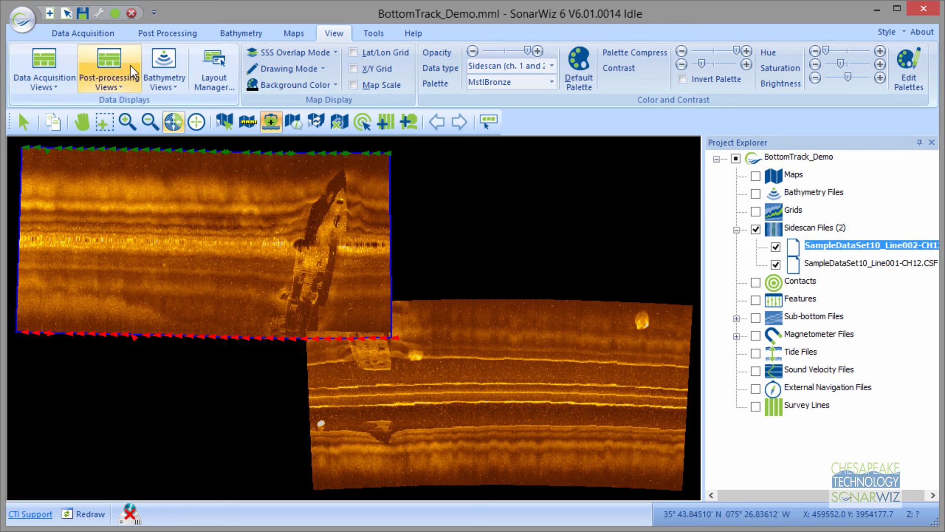
# Batch bottom track all sidescan files on Stbd/SB1 with blanking 15, threshold 48 and duration 4, and close the Sonar File Manager.
pyautogui.click(185, 36)
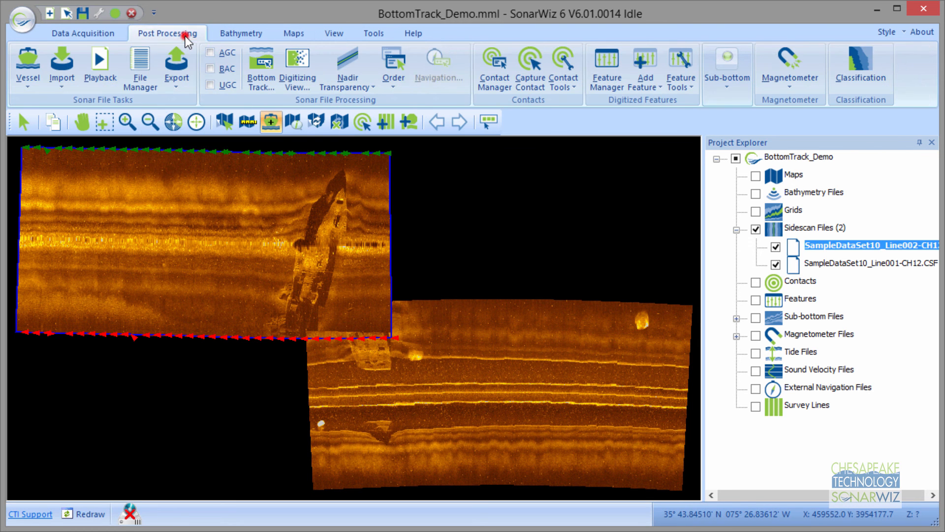
pyautogui.click(141, 81)
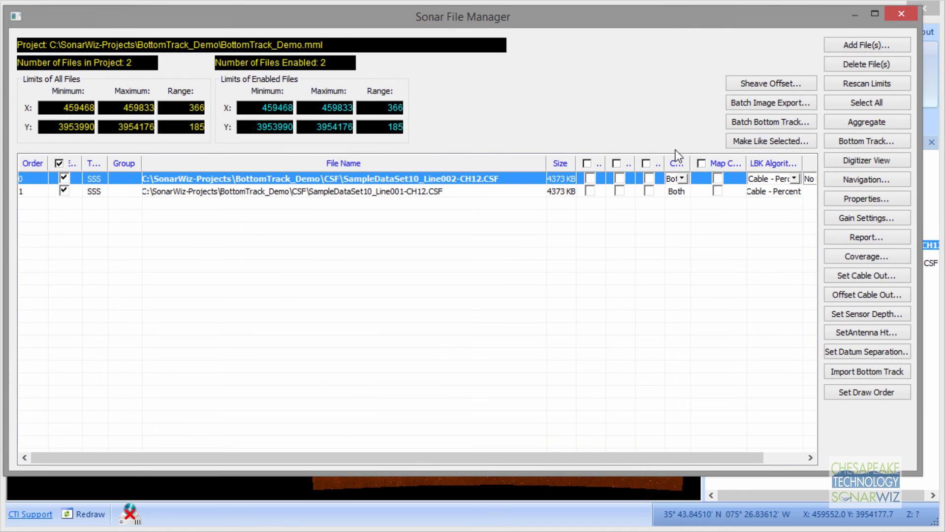
pyautogui.click(771, 122)
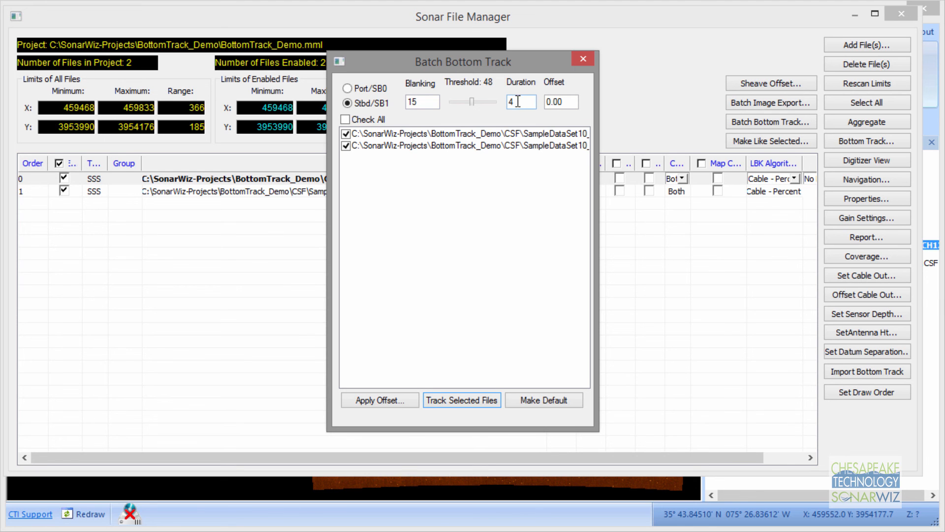
pyautogui.click(345, 119)
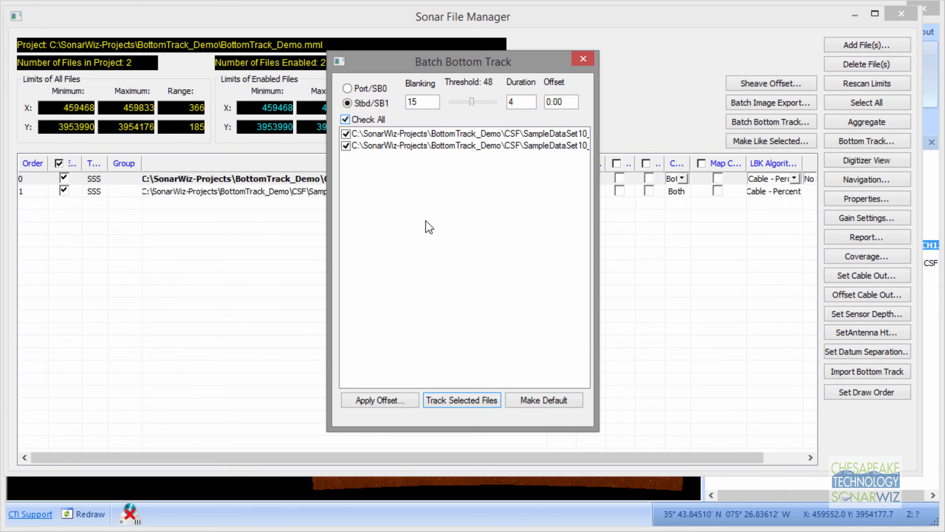
pyautogui.click(468, 400)
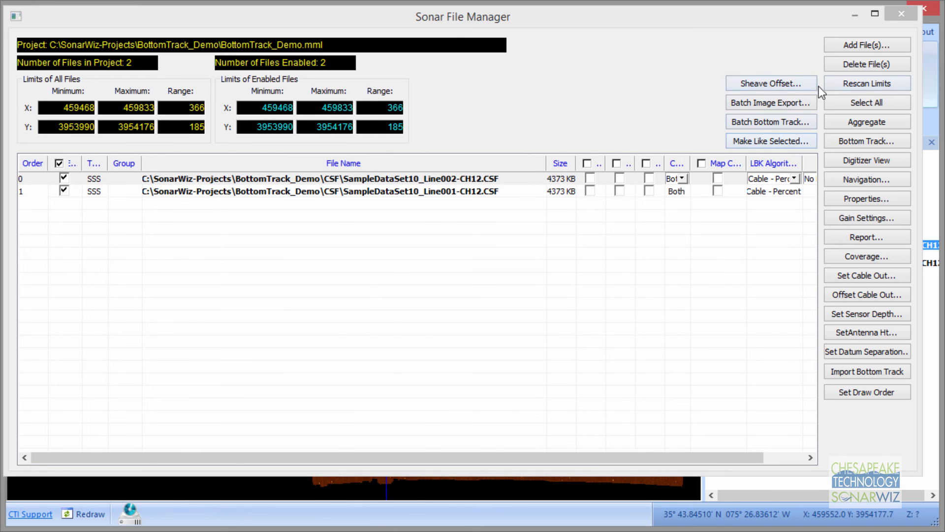
pyautogui.click(905, 13)
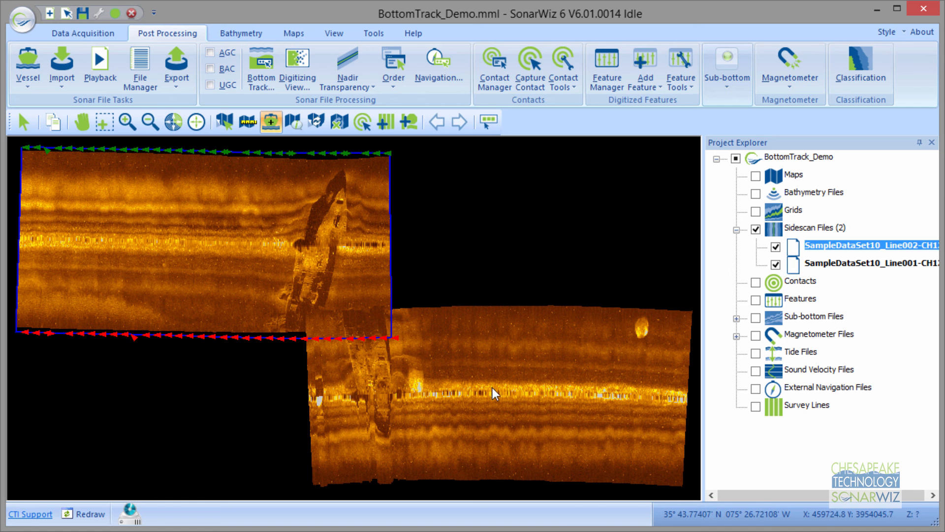
# Examine the batch-tracked bottom line of Line001 in its bottom tracking window, and return to the map.
pyautogui.click(537, 398)
pyautogui.rightClick(537, 398)
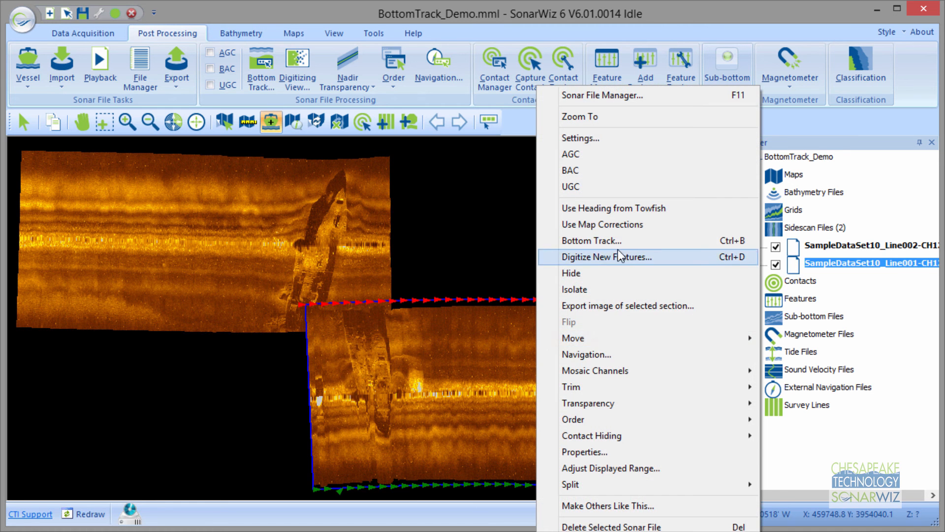
pyautogui.click(608, 241)
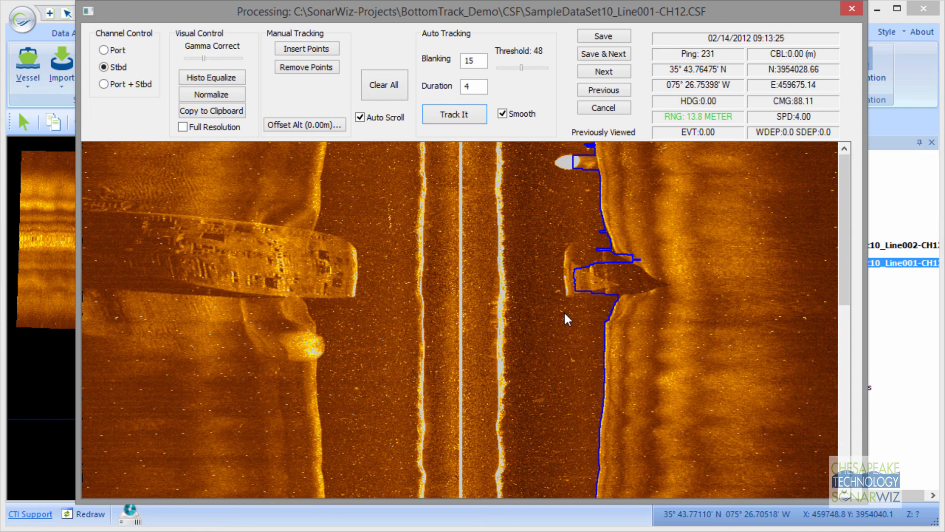
pyautogui.click(852, 8)
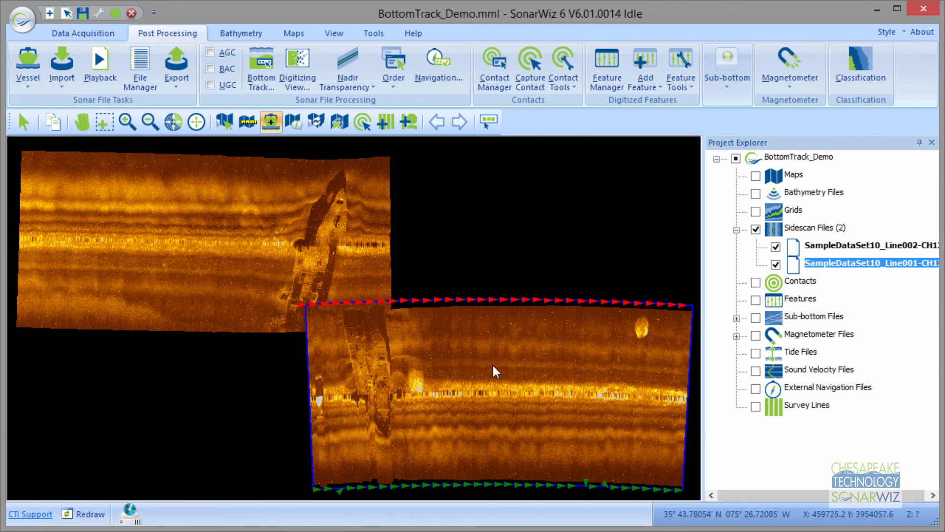